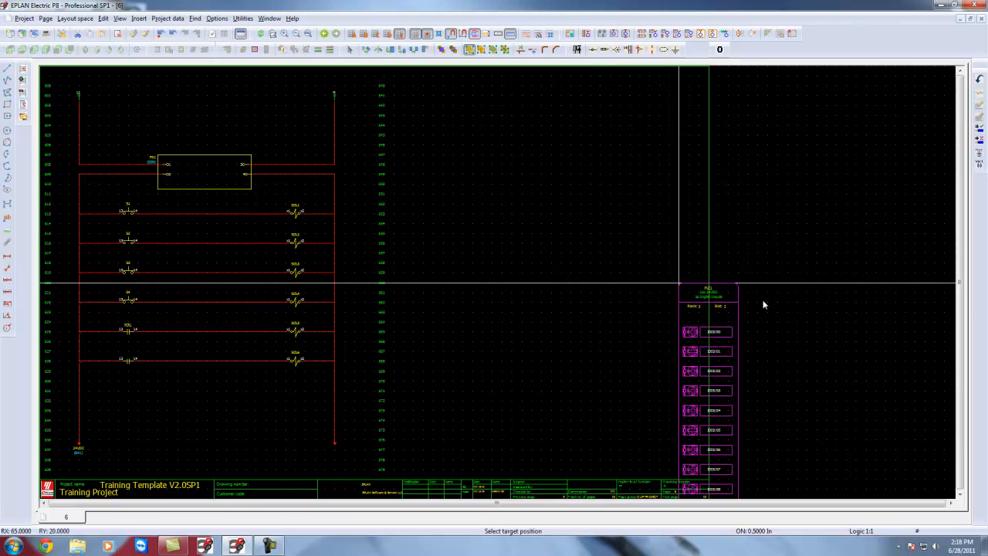
Step: Place the 16-point digital input PLC card along the page's right side, using the Number insertion mode with the Identifier + counter format
scroll(569, 141, "down", 5)
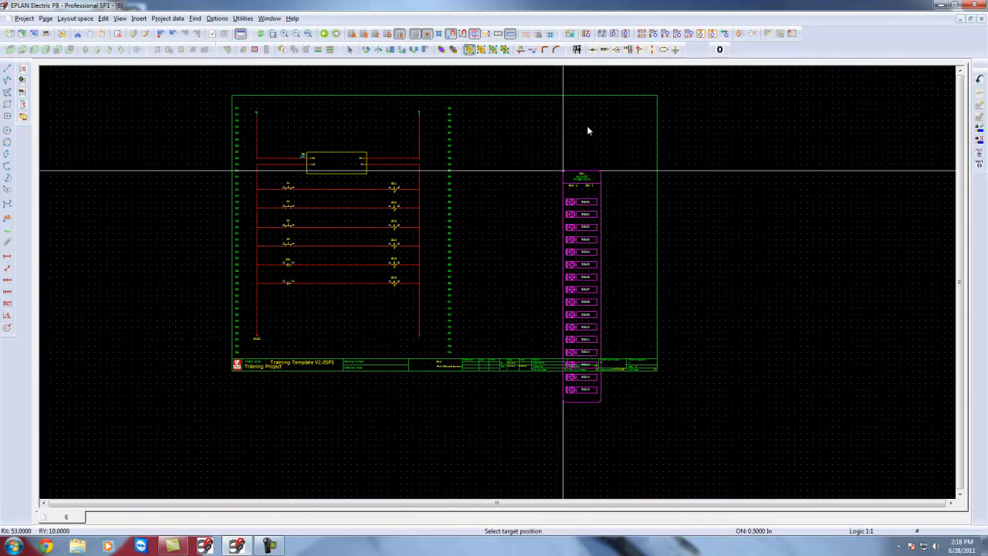
left_click(570, 110)
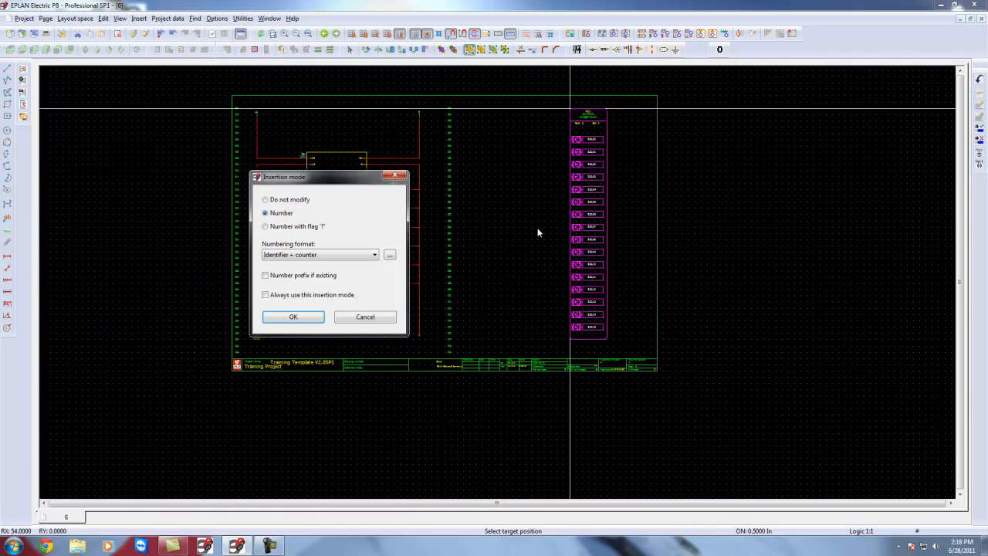
left_click(299, 318)
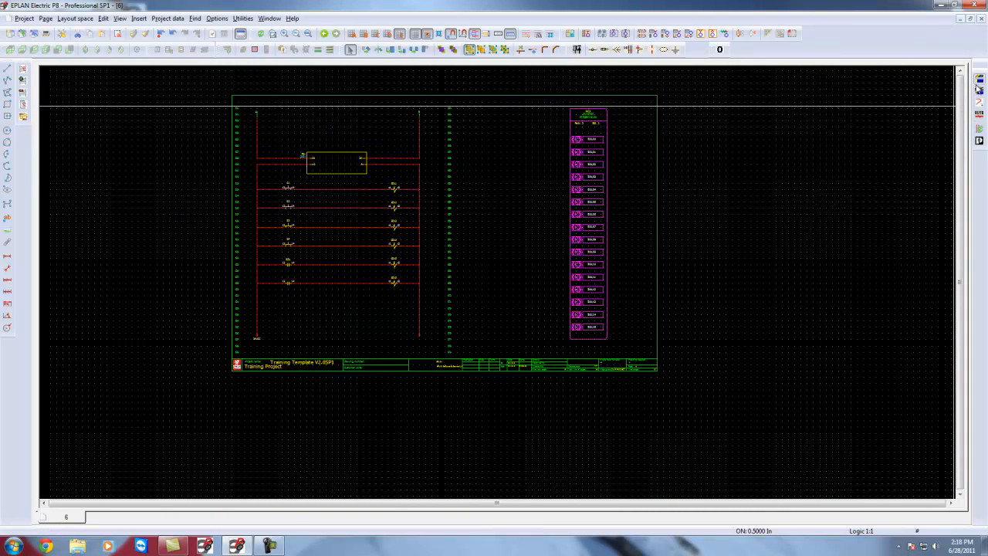
Step: Insert T-nodes to the right down the second ladder column, forming a vertical rail that branches to all sixteen PLC inputs
left_click(978, 110)
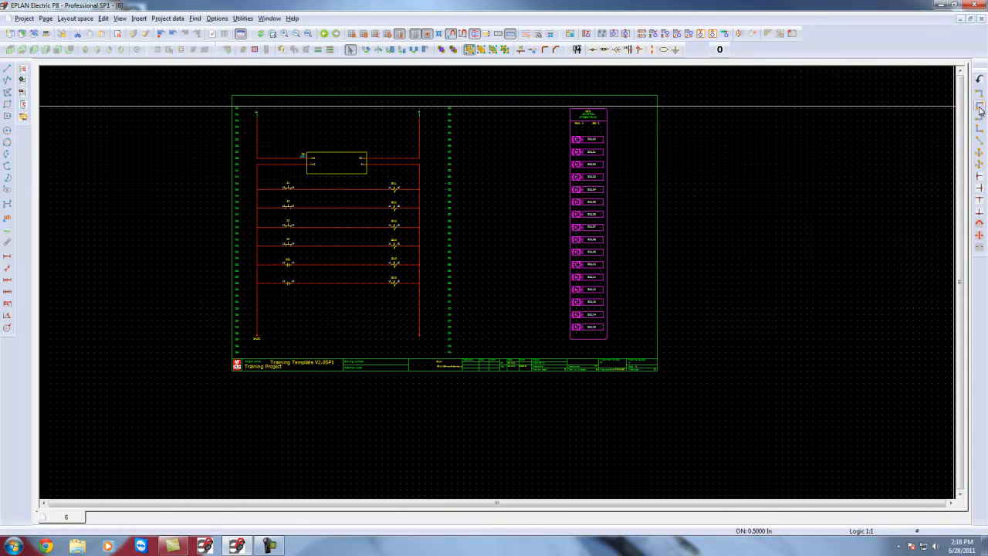
left_click(968, 180)
left_click(479, 350)
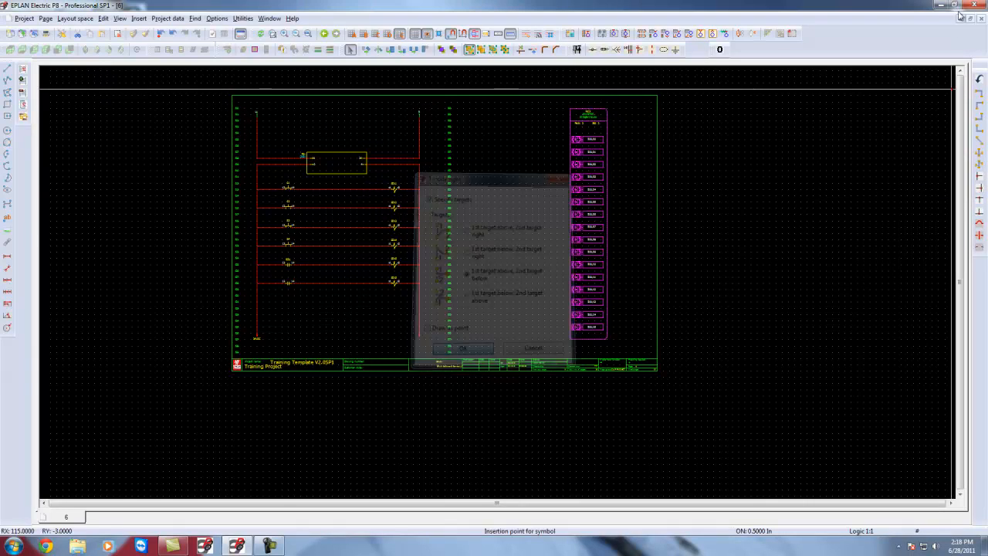
scroll(918, 85, "down", 3)
scroll(537, 146, "up", 4)
scroll(626, 88, "up", 2)
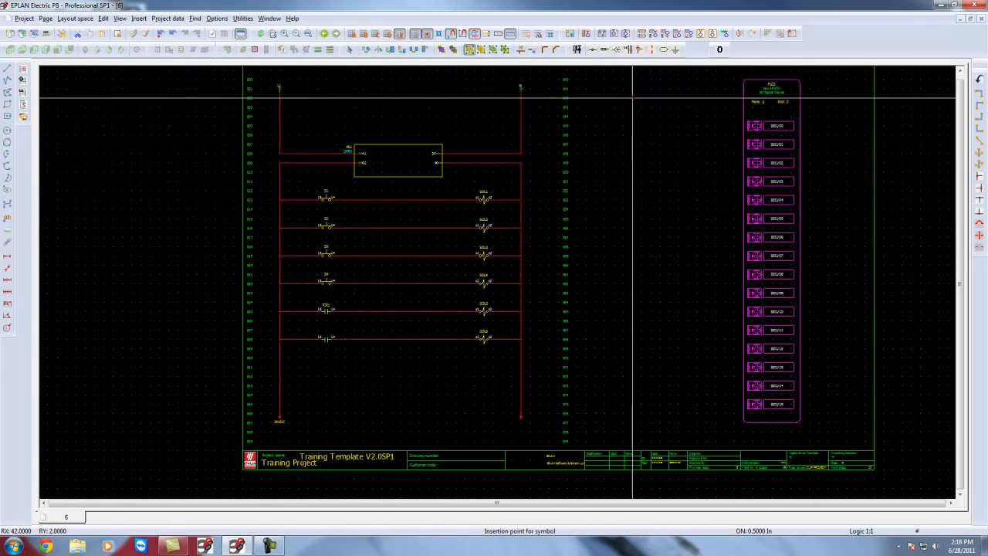
left_click_drag(586, 125, 586, 395)
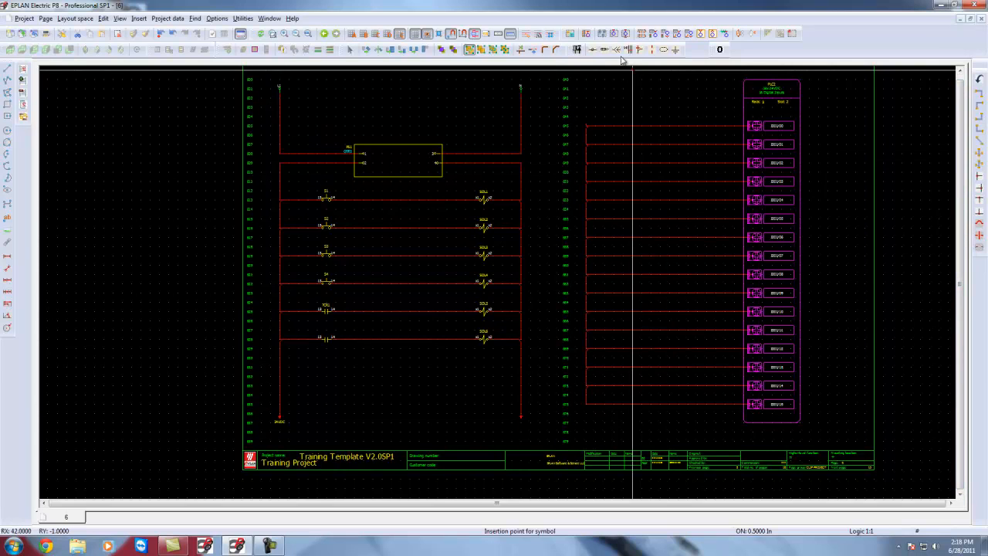
Step: Place an interruption point designated 24VDC at the upper end of the new vertical rail
left_click(578, 52)
left_click(688, 52)
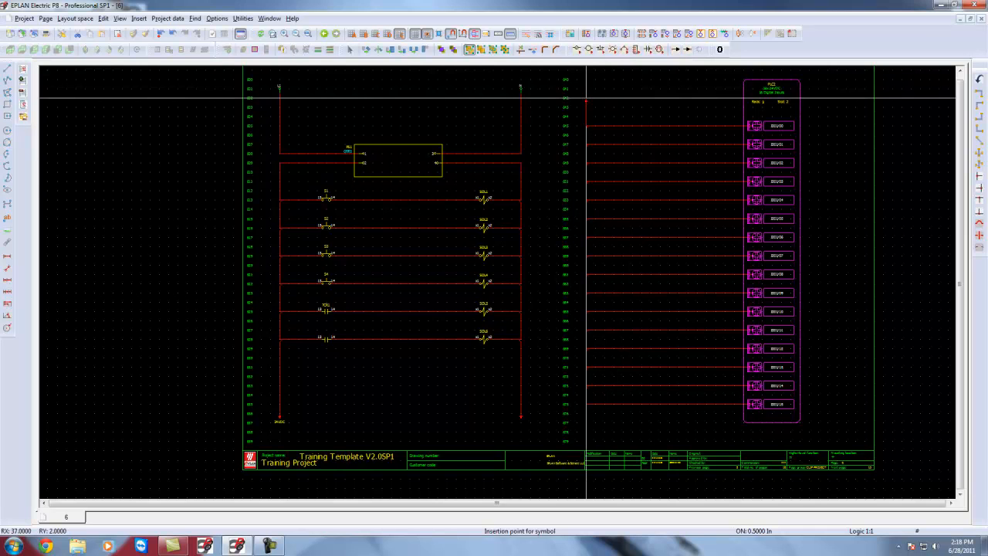
left_click(586, 88)
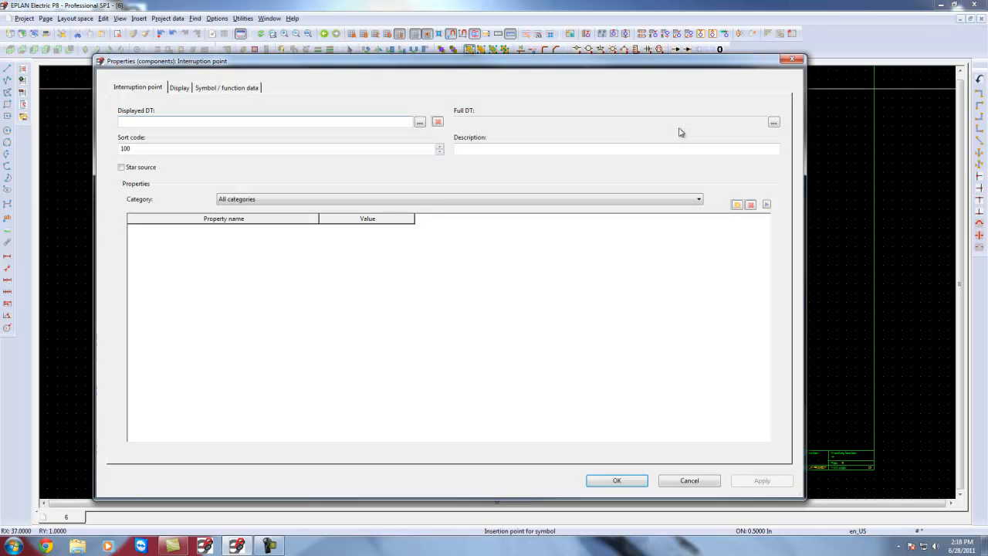
type("24")
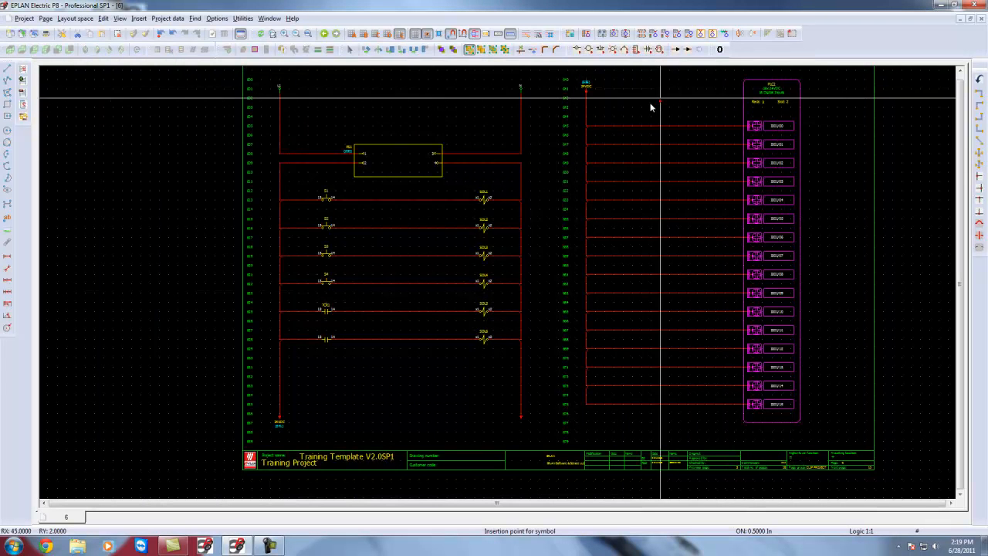
Step: Place switches on the first twelve PLC input lines: four normally open pushbuttons, five limit switches and three normally closed pushbuttons
left_click(604, 49)
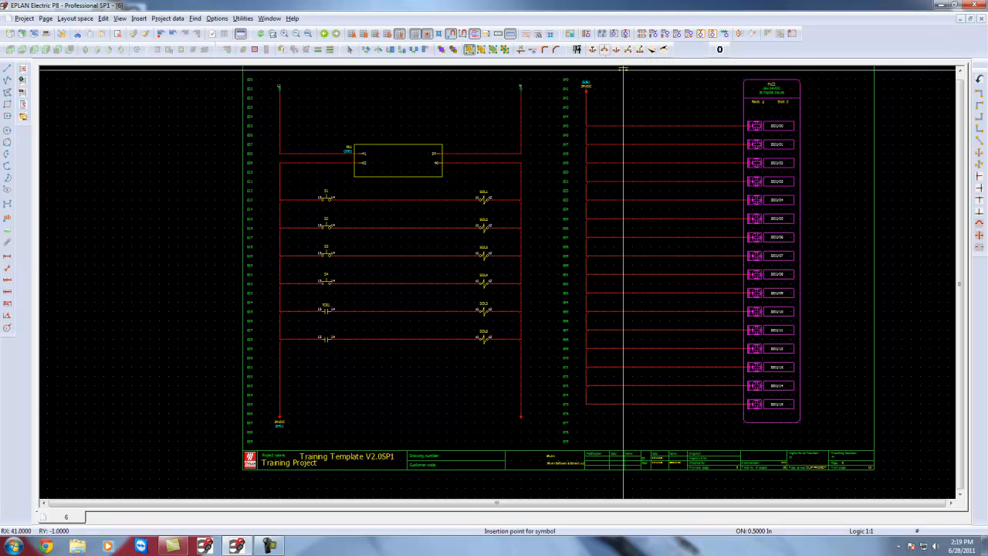
left_click_drag(632, 126, 633, 179)
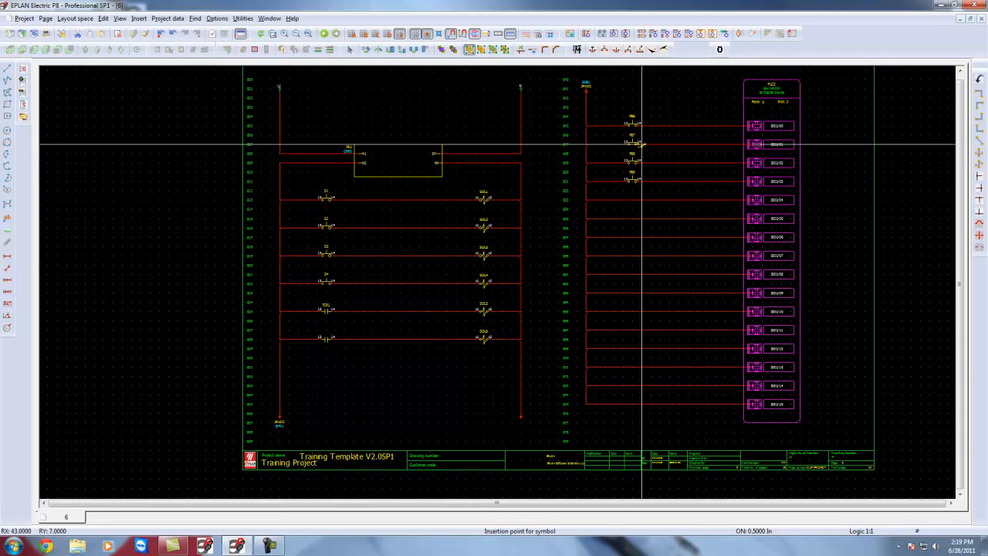
left_click_drag(632, 199, 632, 274)
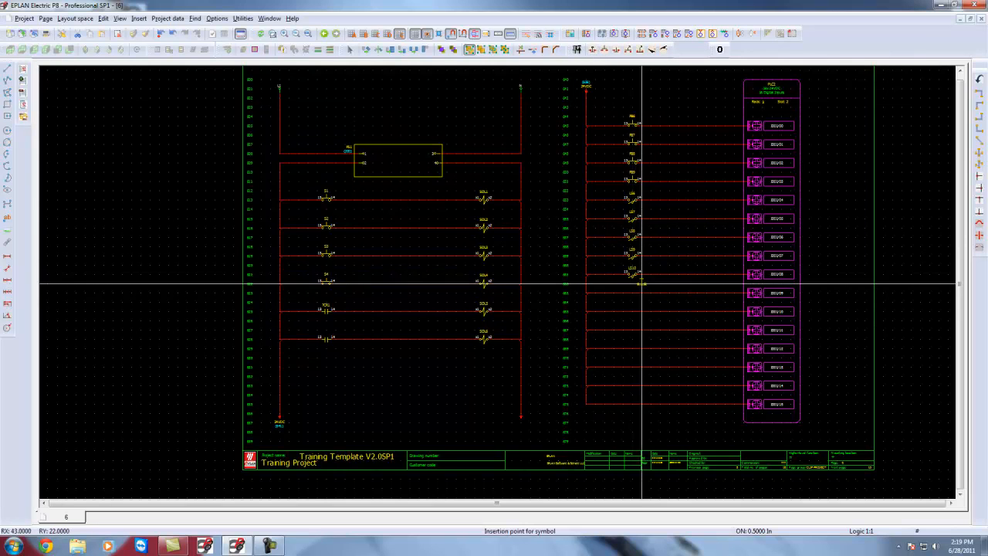
left_click_drag(632, 293, 632, 330)
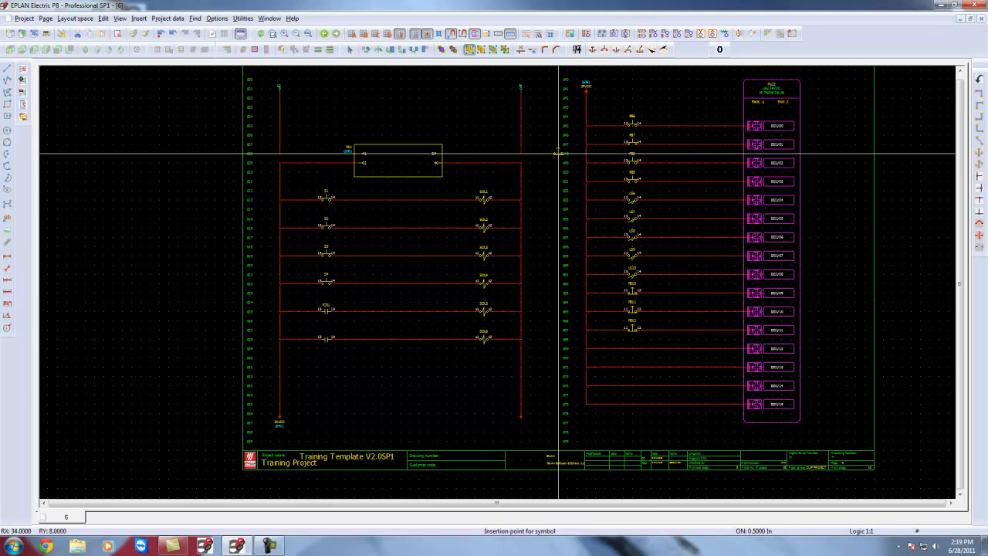
Step: Place the first proximity switch symbol on each of the last four PLC input lines
key("BackSpace")
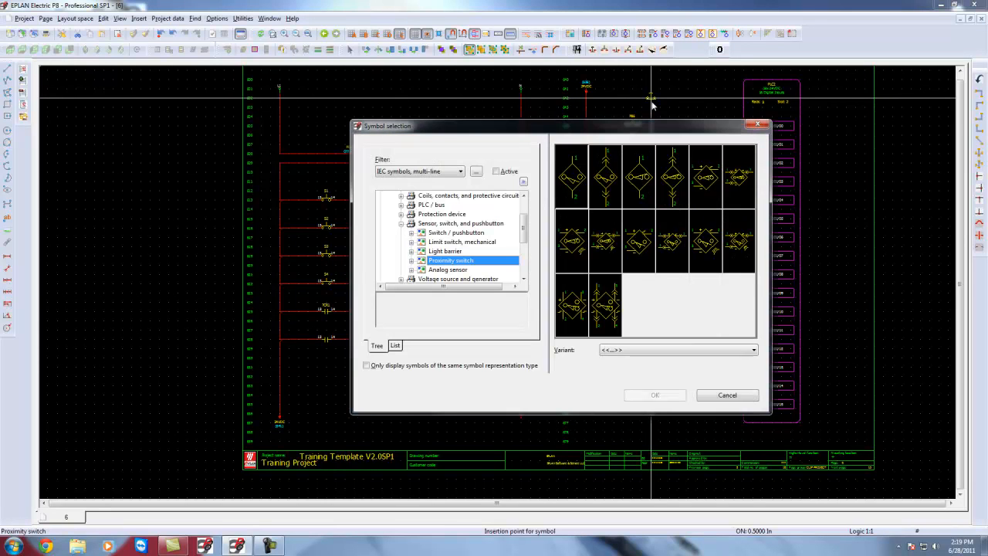
double_click(568, 178)
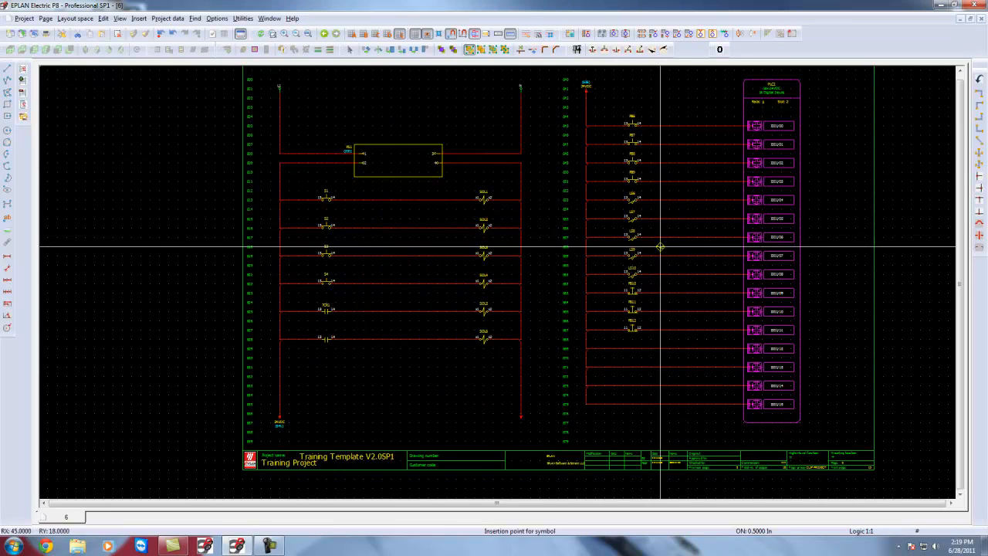
left_click(632, 348)
left_click(632, 367)
left_click(632, 385)
left_click(632, 403)
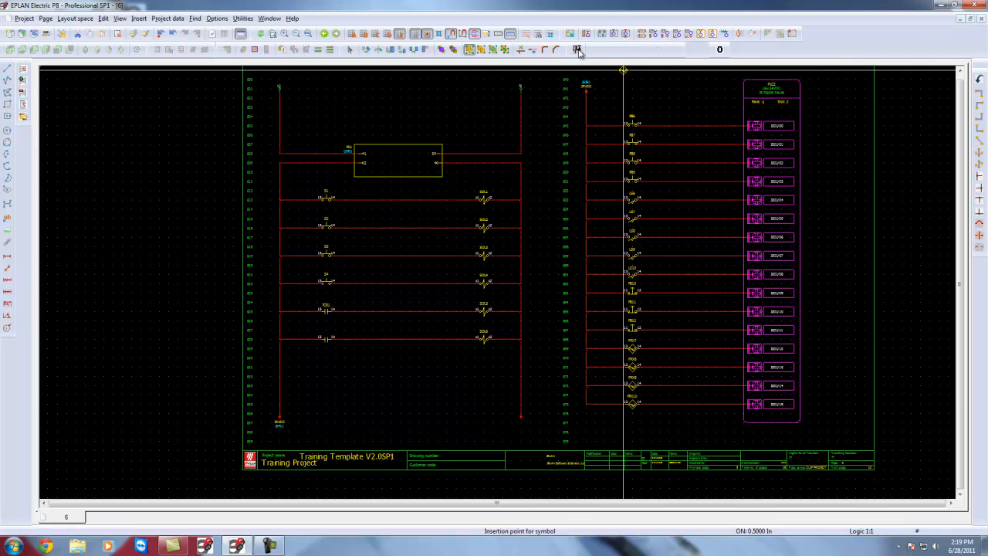
Step: Place terminals on all sixteen lines between the switches and the PLC card
left_click_drag(697, 125, 697, 422)
scroll(697, 126, "up", 2)
scroll(719, 135, "down", 2)
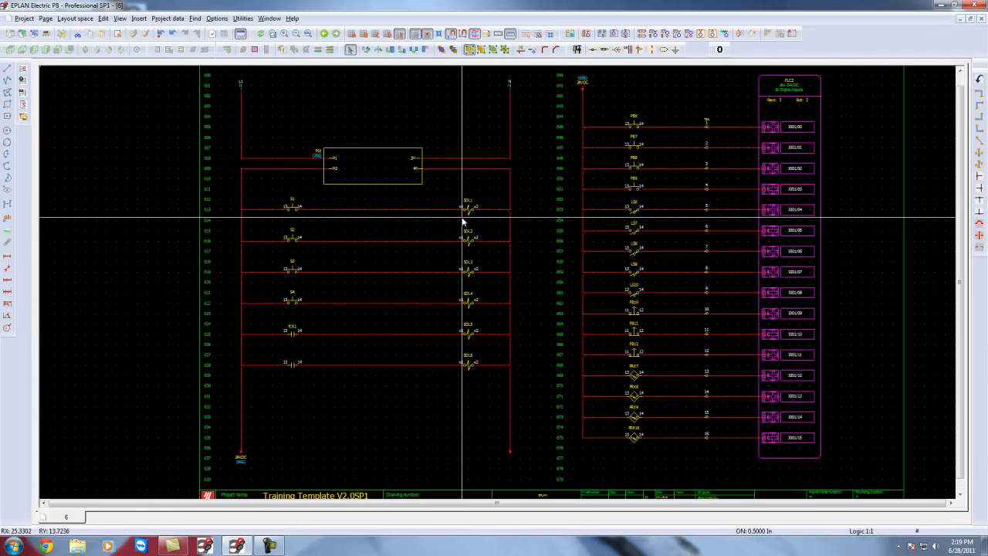
Step: Place connection definition points throughout the page and number the connections
left_click(981, 82)
left_click(980, 108)
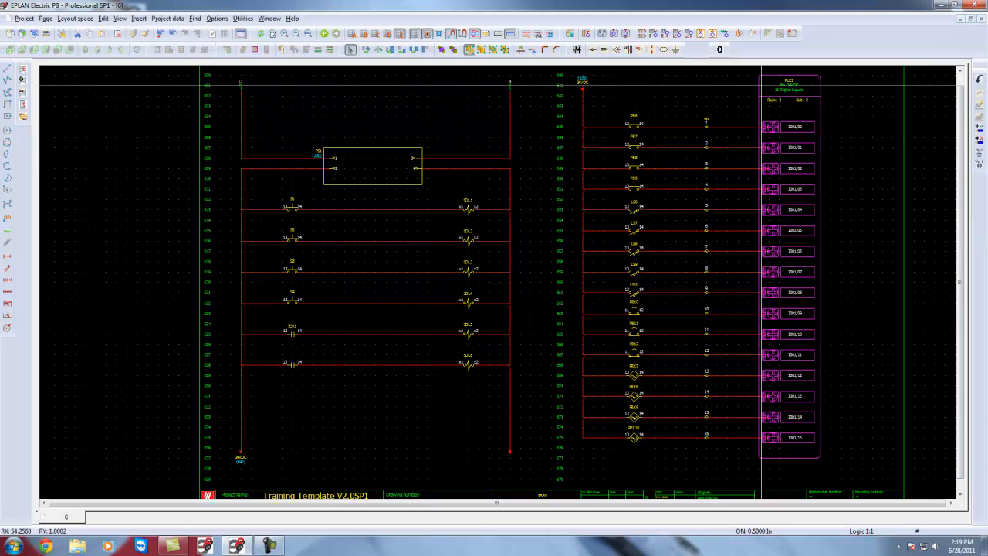
left_click(979, 93)
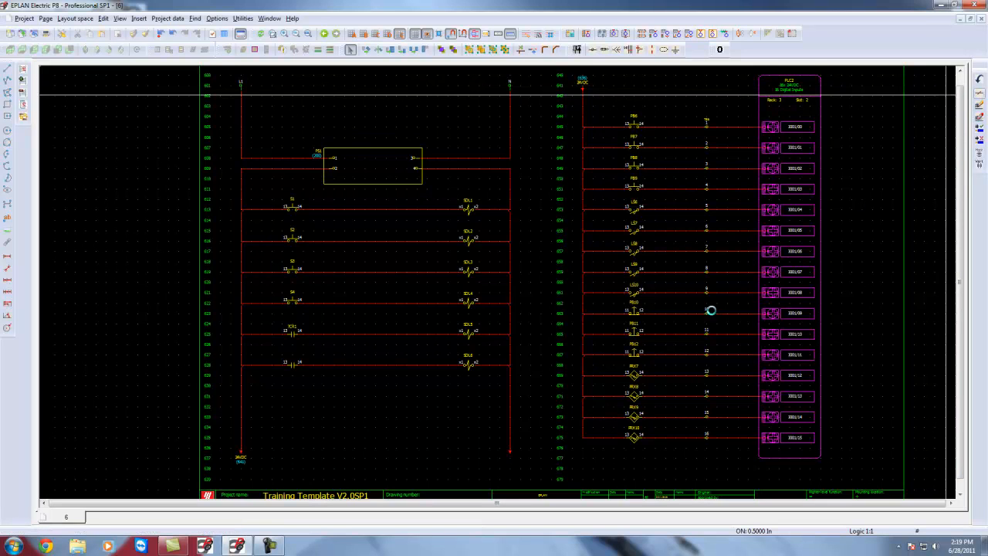
left_click(542, 300)
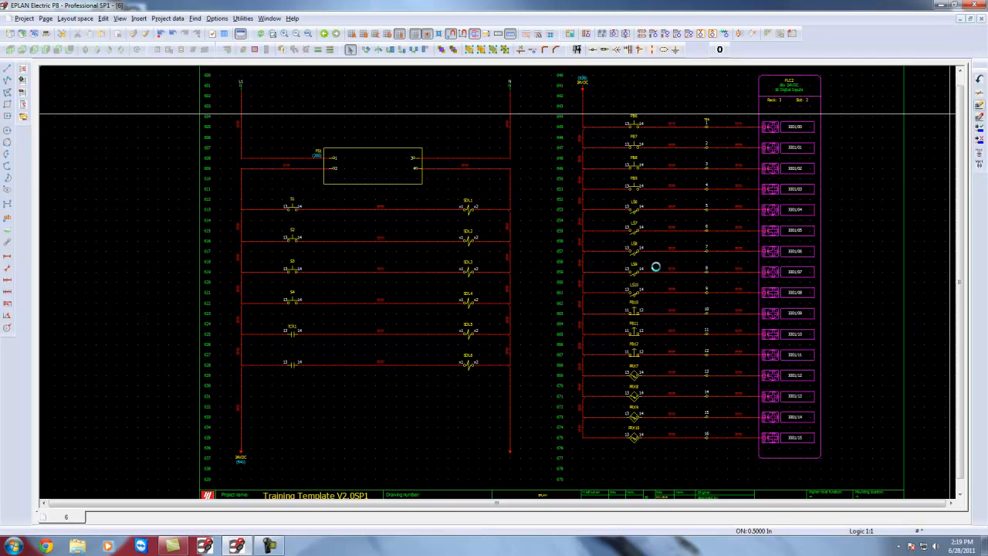
left_click(528, 384)
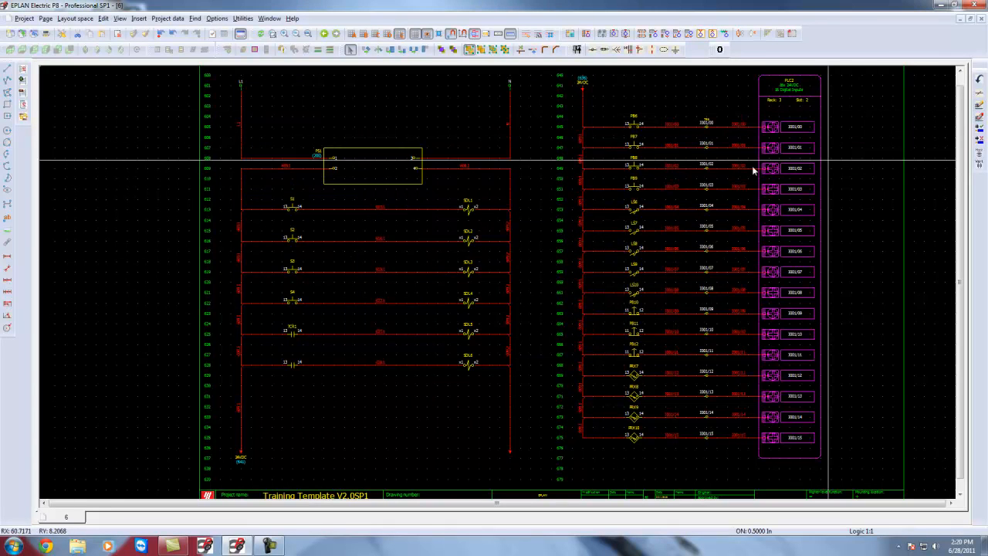
scroll(615, 151, "up", 4)
scroll(633, 152, "down", 4)
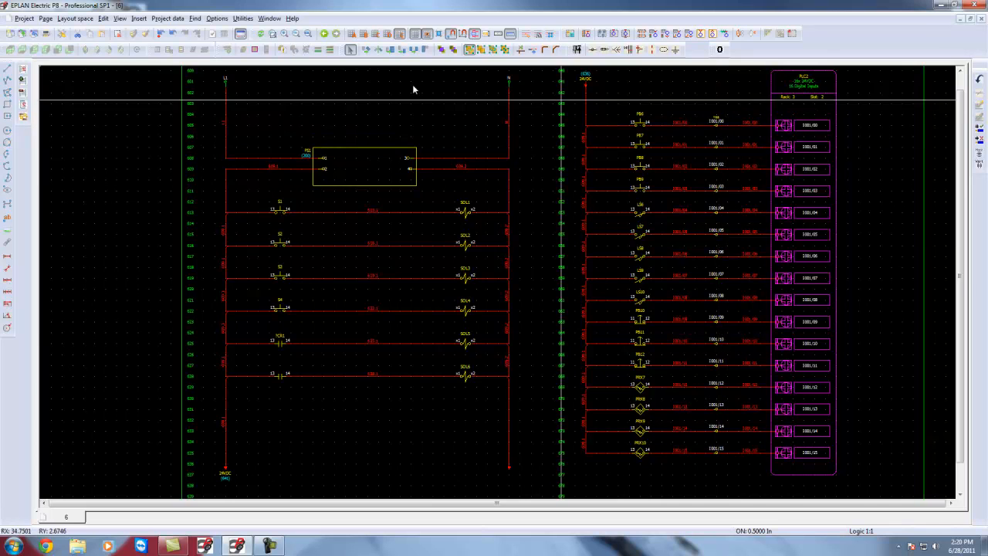
left_click(243, 17)
left_click(272, 132)
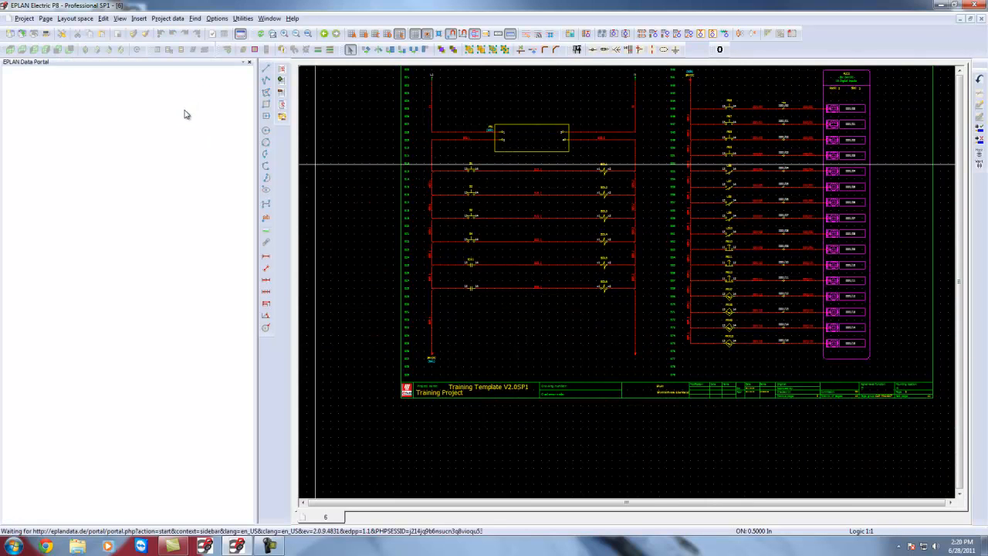
left_click(213, 105)
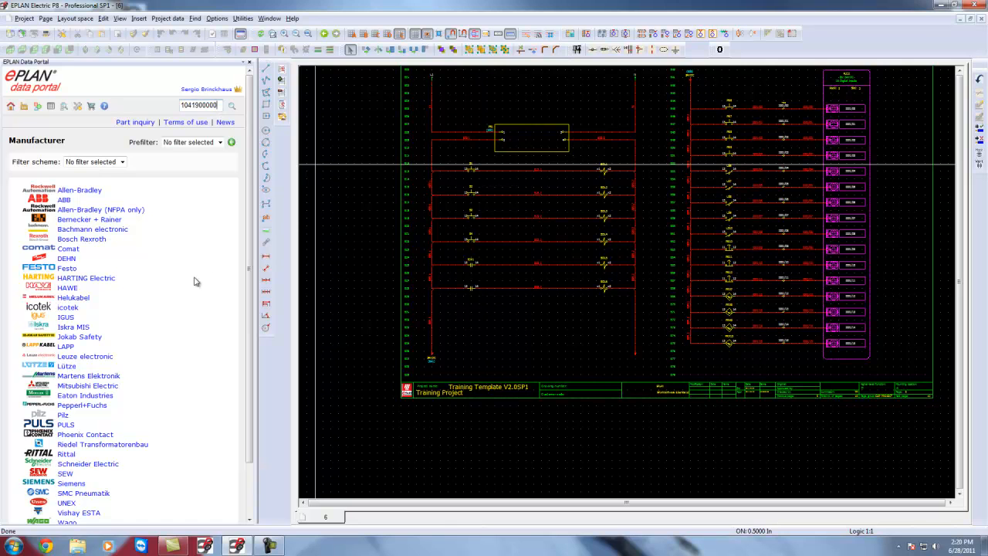
key("Return")
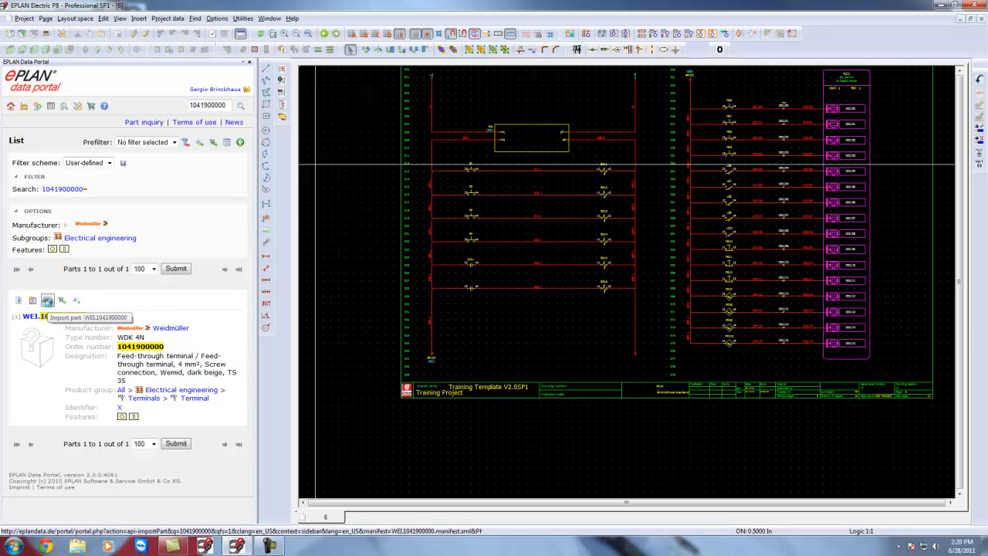
left_click(48, 302)
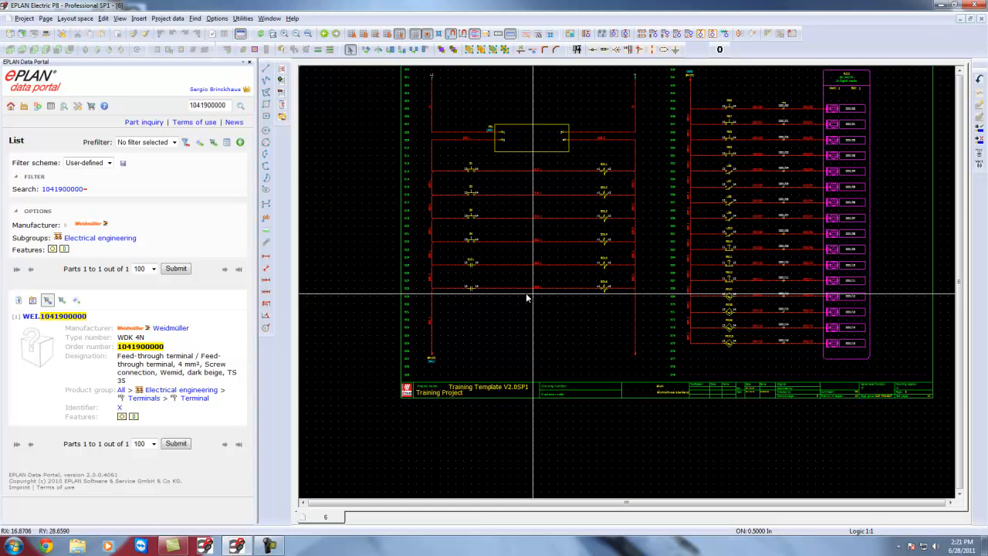
left_click(249, 64)
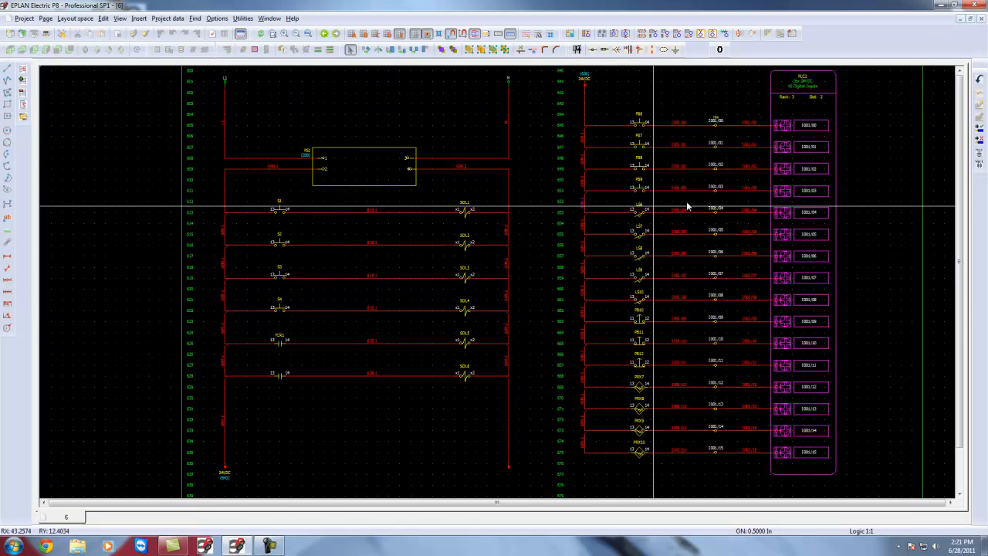
Step: Select the column of terminals on the PLC input lines and open their shared properties
left_click_drag(706, 117, 732, 478)
right_click(726, 477)
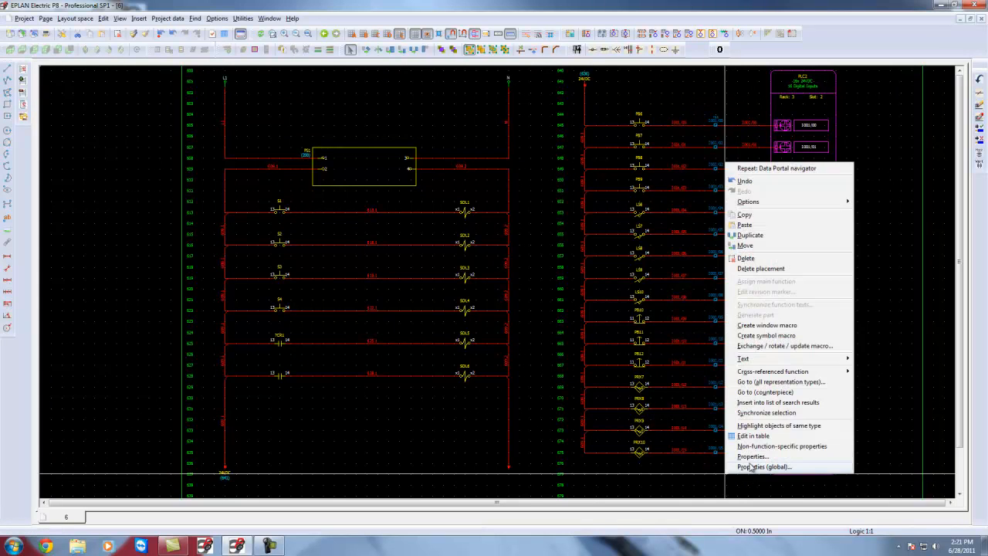
left_click(742, 465)
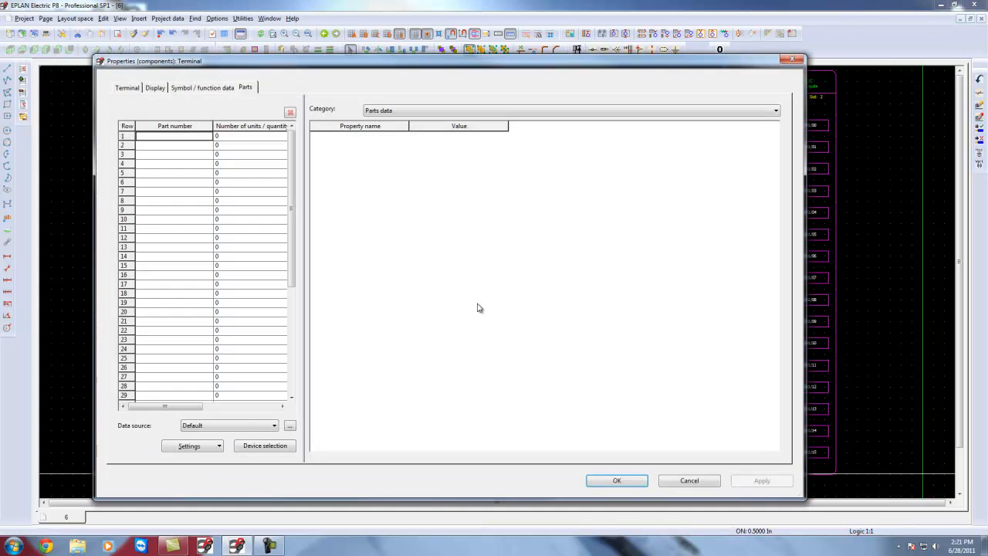
left_click(256, 446)
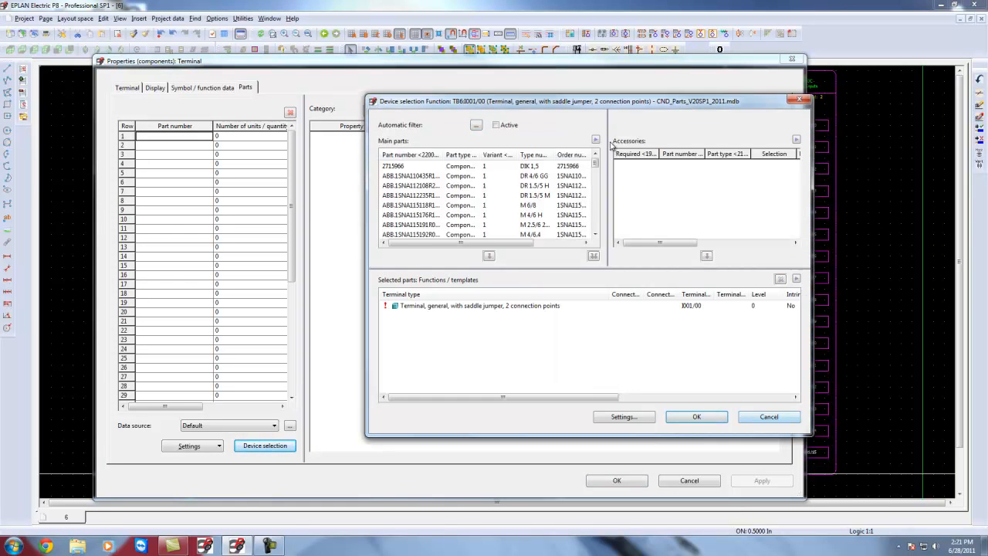
left_click_drag(595, 164, 595, 225)
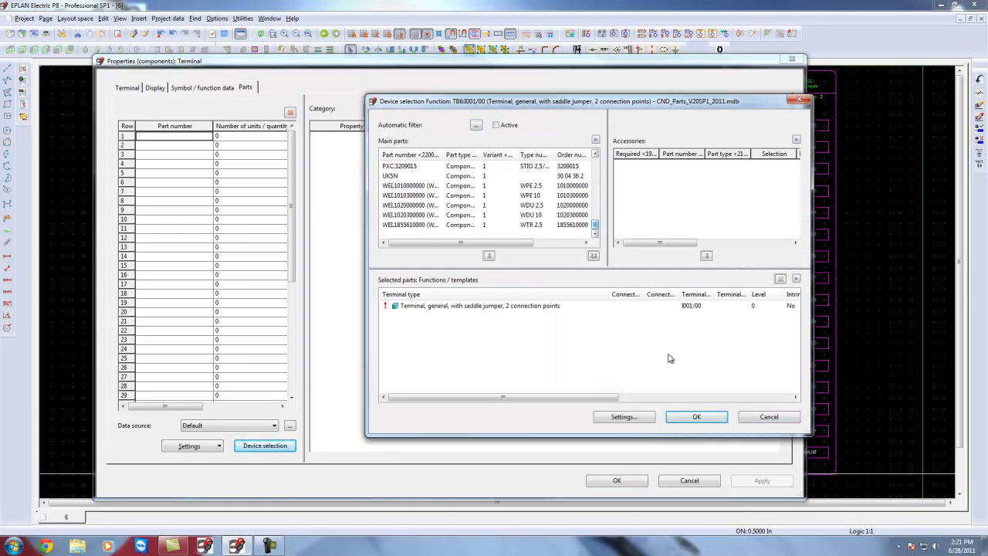
left_click(745, 420)
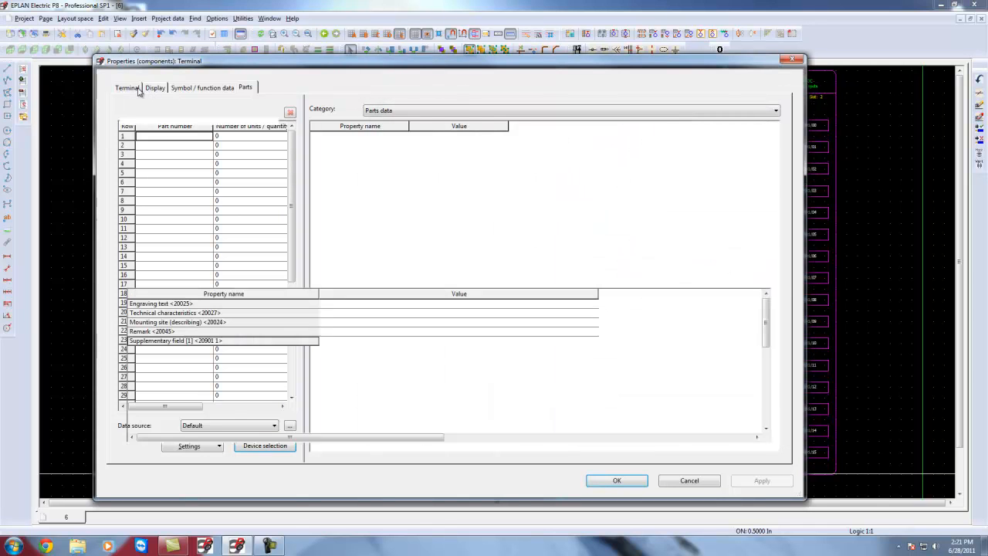
Step: Change the selected terminals' function definition to "Terminals, 2 connection points" and apply it
left_click(128, 88)
left_click(772, 230)
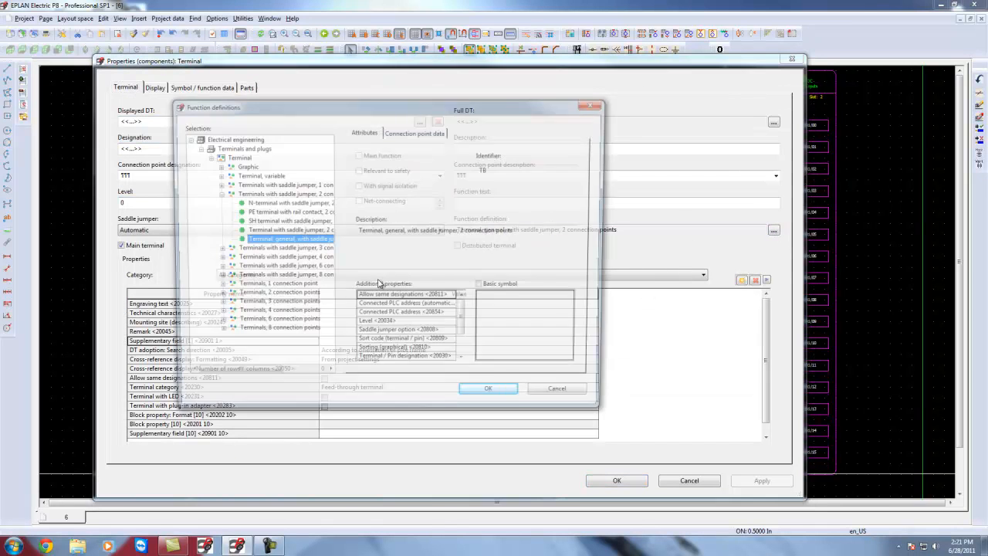
double_click(287, 300)
left_click(296, 341)
left_click(494, 396)
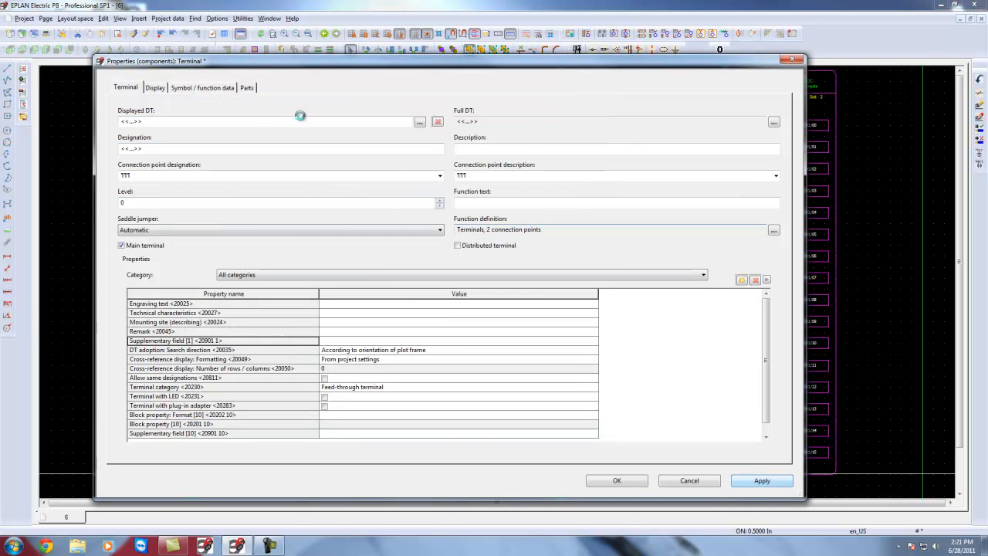
Step: Assign part WEI.1041900000 to the selected terminals through device selection and confirm their properties
left_click(247, 88)
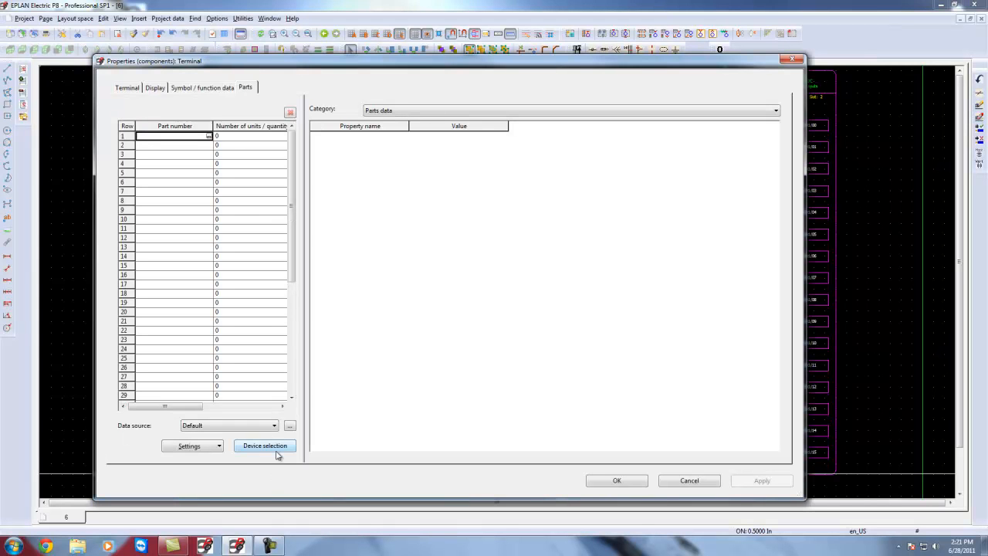
left_click(276, 450)
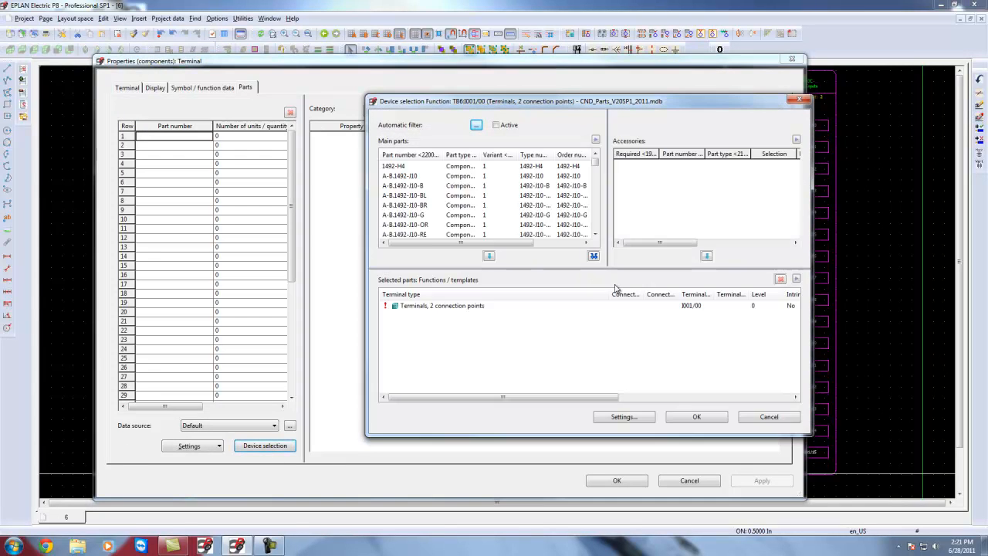
left_click_drag(595, 163, 601, 232)
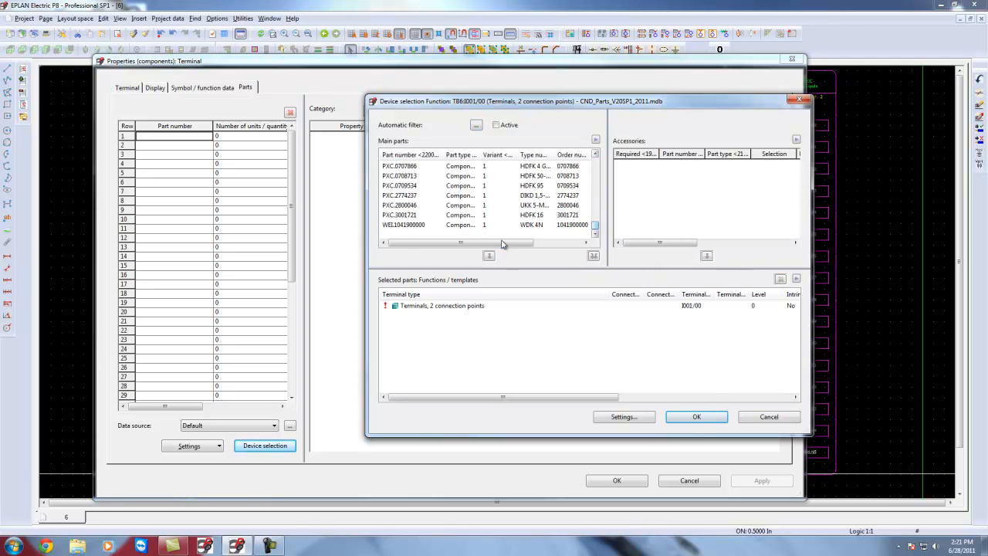
left_click(408, 224)
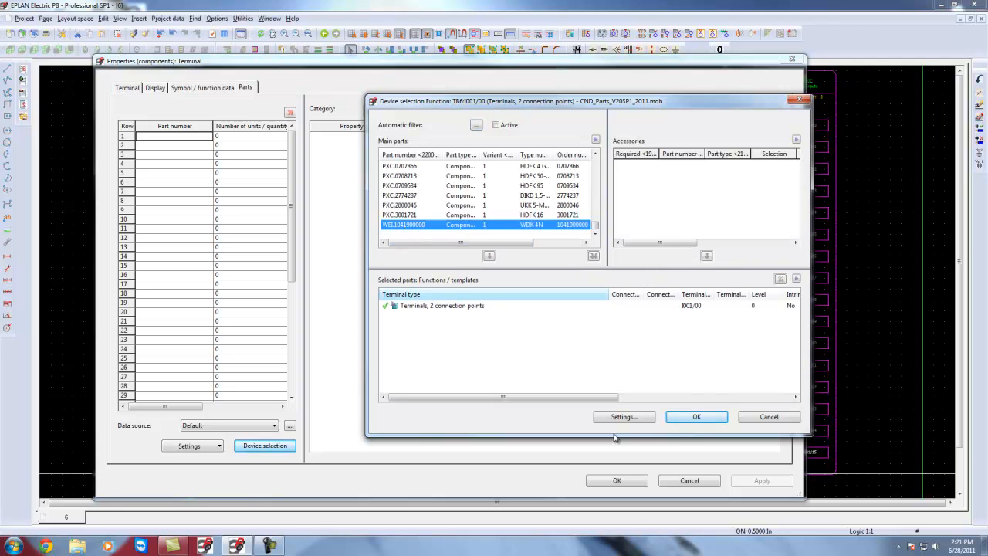
left_click(692, 417)
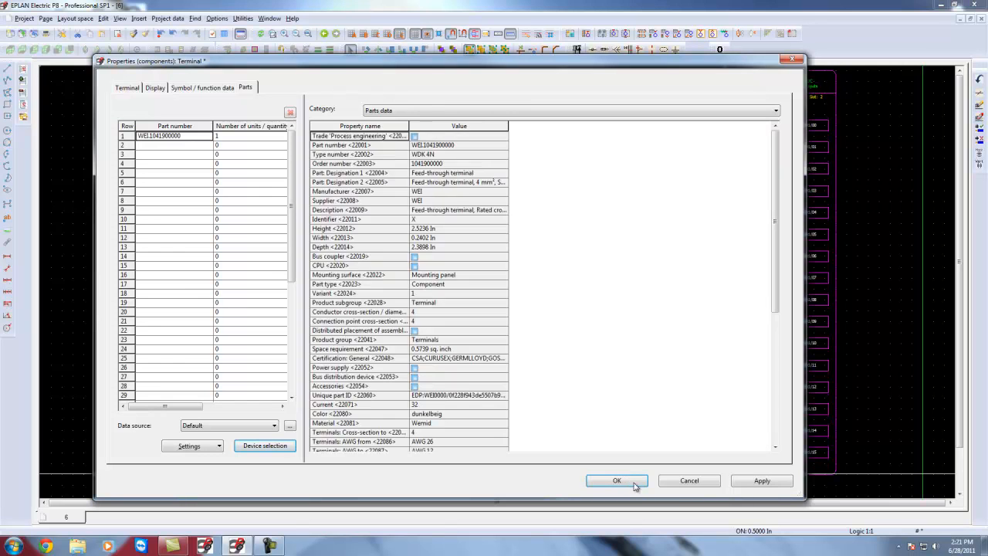
left_click(617, 480)
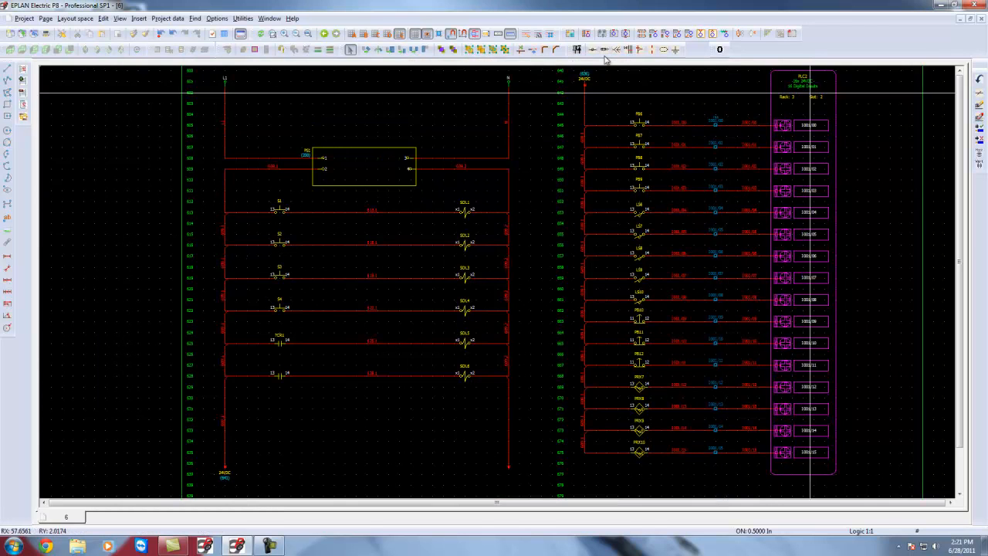
Step: Export the project through P8Designer (Weidmüller), setting the program path to C:\Program Files\RailDesigner5\RailDesigner5.exe and starting RailDesigner
left_click(243, 18)
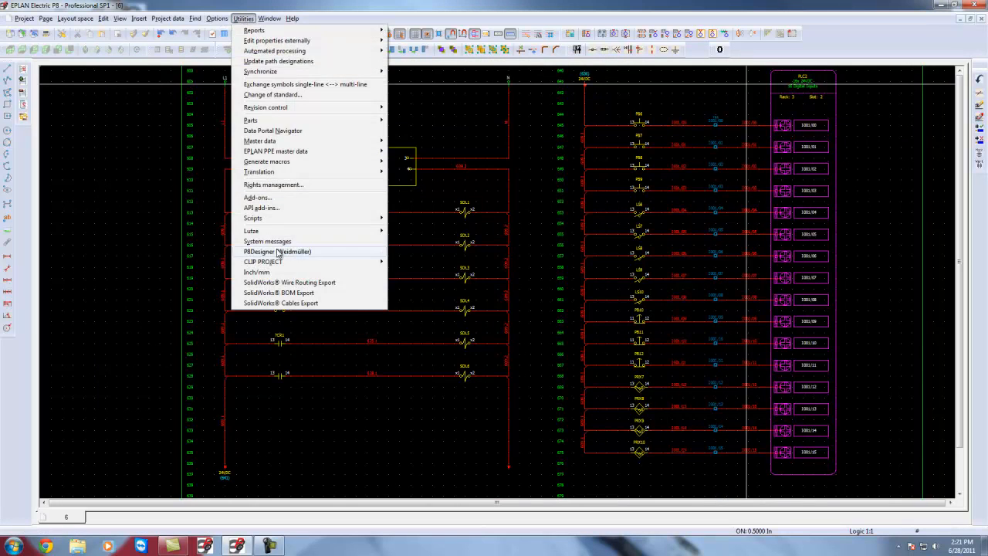
mouse_move(278, 255)
left_click(408, 260)
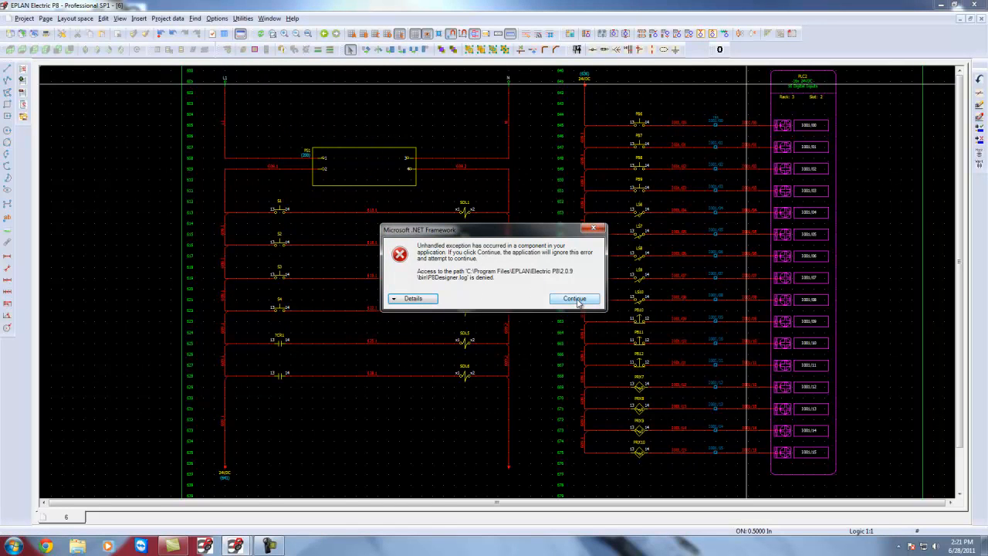
left_click(575, 300)
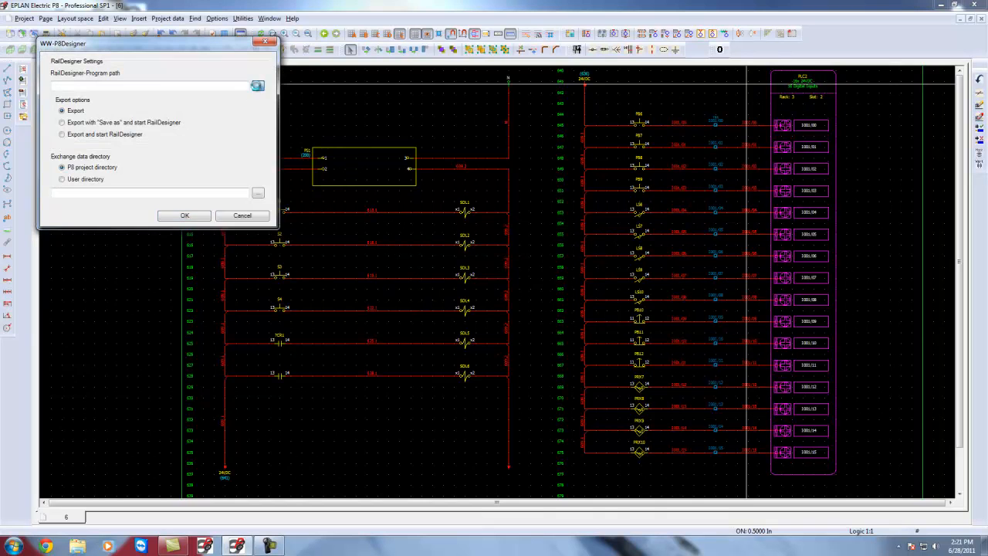
left_click(257, 85)
scroll(212, 231, "down", 1)
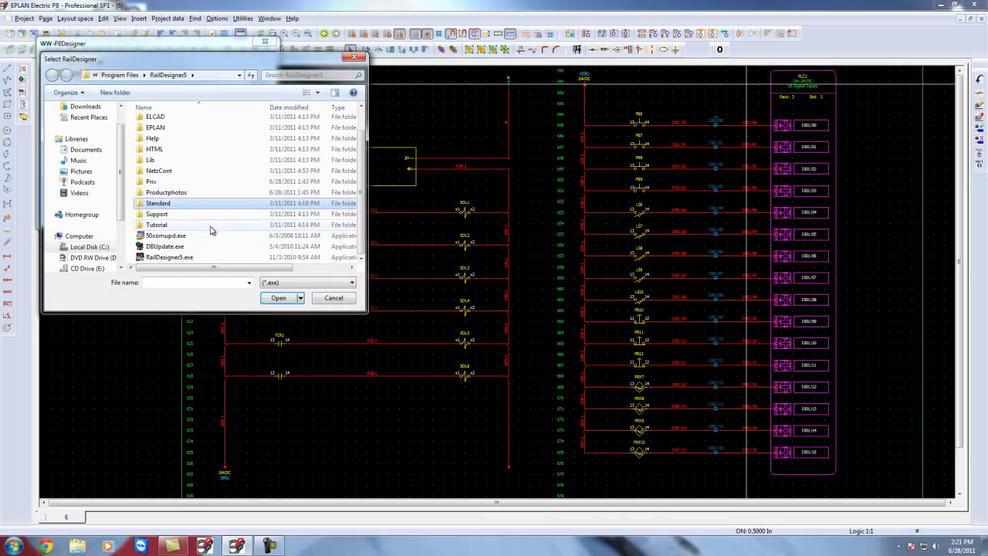
left_click(172, 258)
left_click(274, 298)
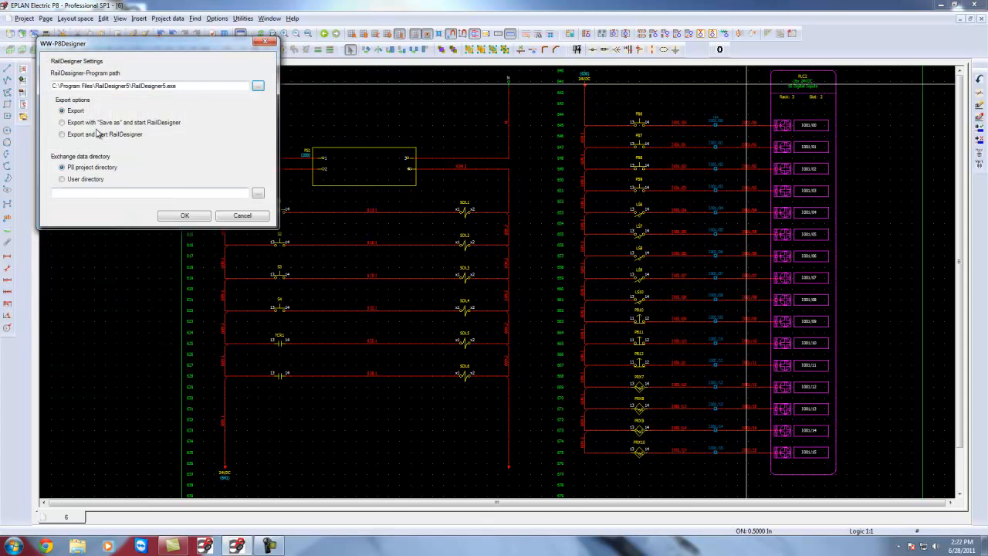
left_click(185, 215)
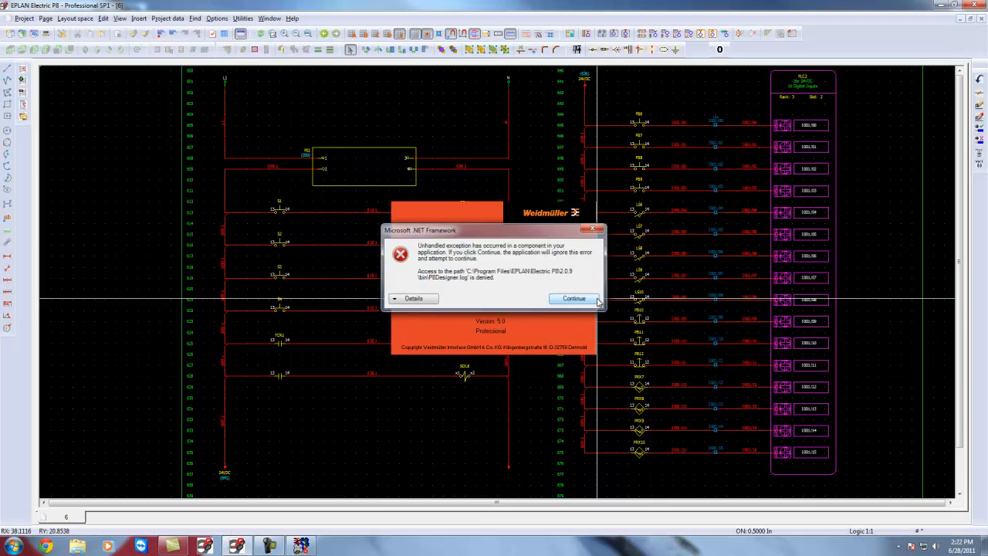
left_click(595, 299)
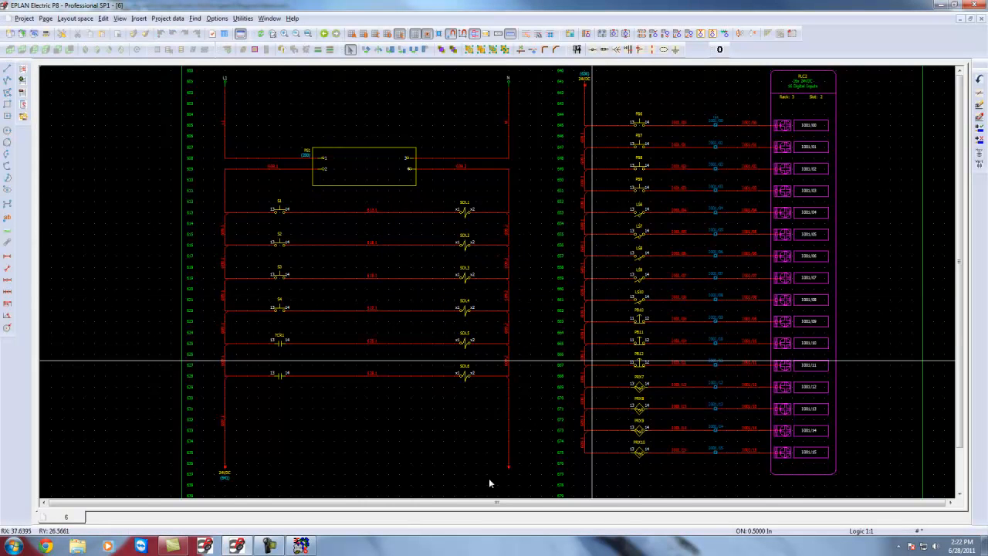
Step: Switch to RailDesigner and import the exported terminal strips JB1, JB2, TB1 to TB4 and TB6
left_click(307, 546)
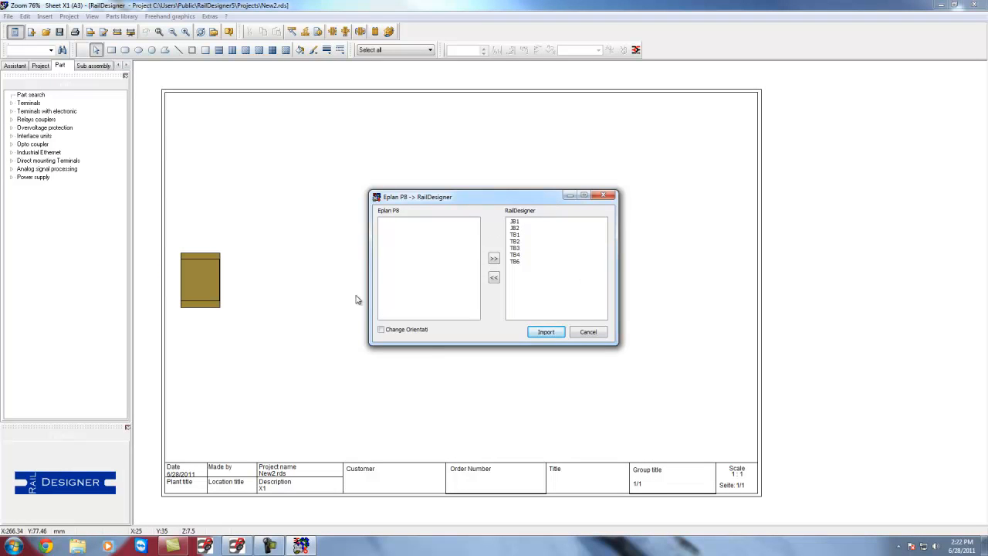
left_click(518, 263)
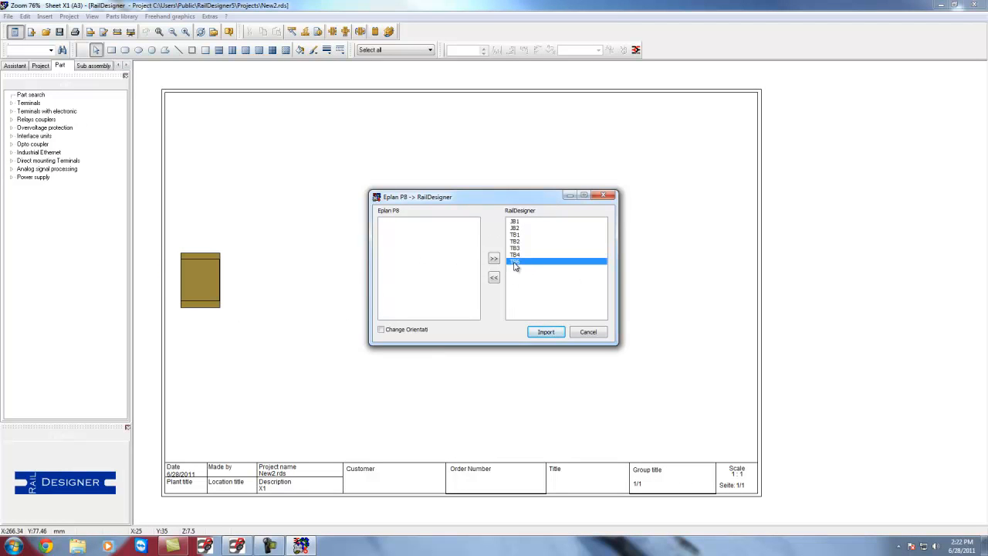
left_click(544, 332)
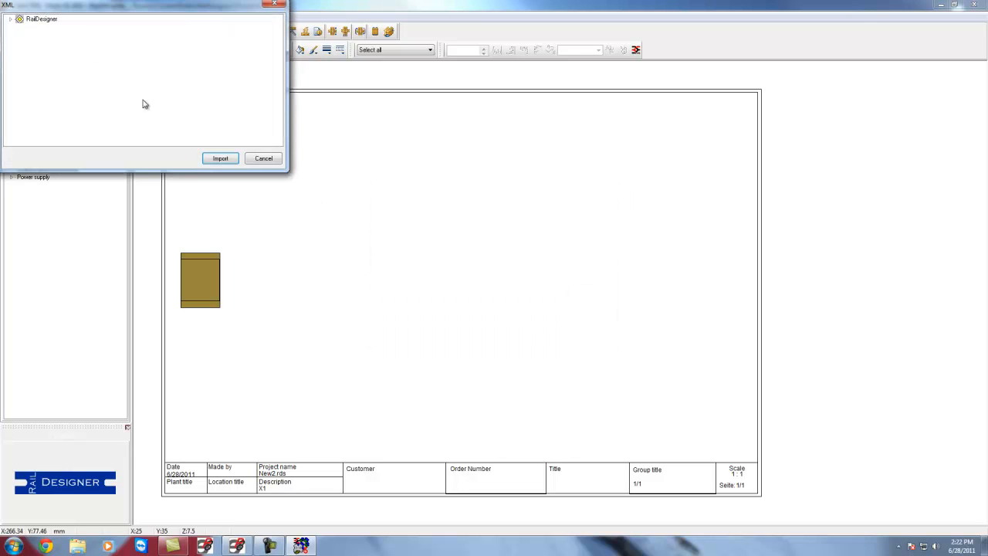
left_click(227, 162)
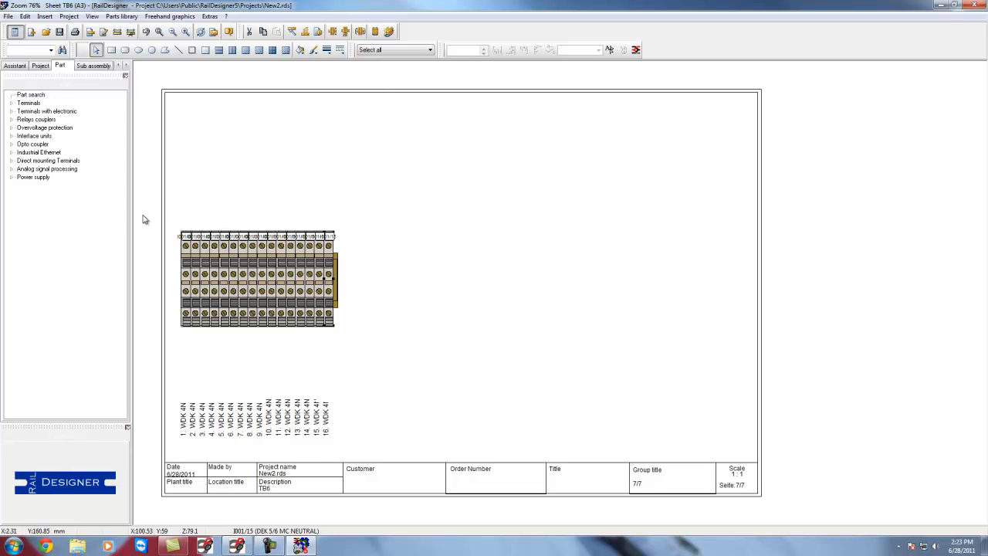
Step: View the labeling options for the labeling positions of all terminals on the TB6 strip
left_click_drag(385, 371, 167, 223)
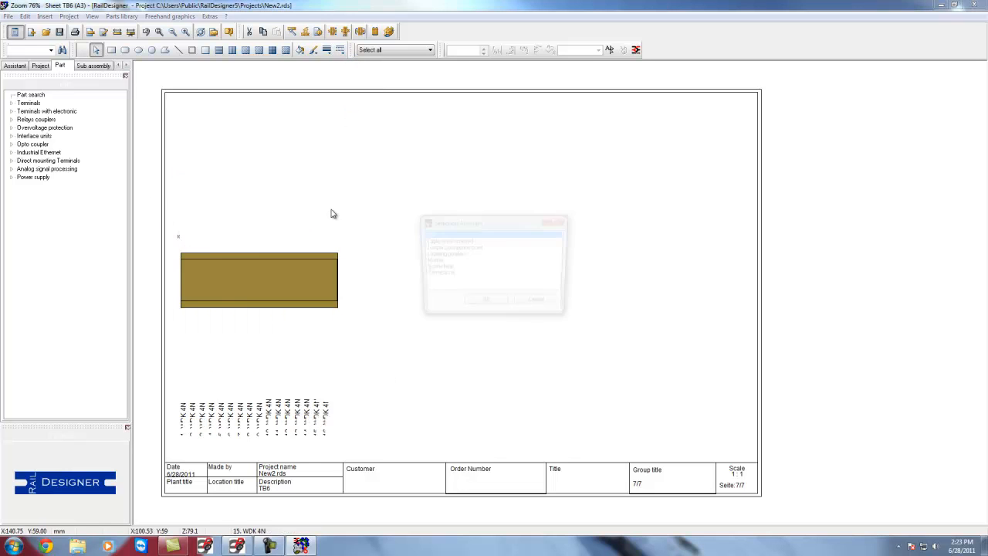
left_click(446, 255)
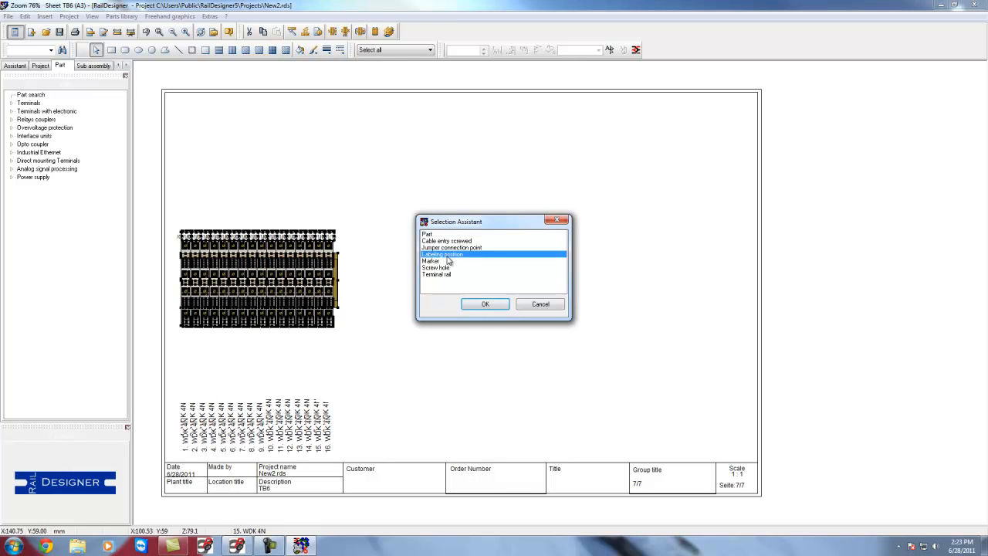
left_click(492, 306)
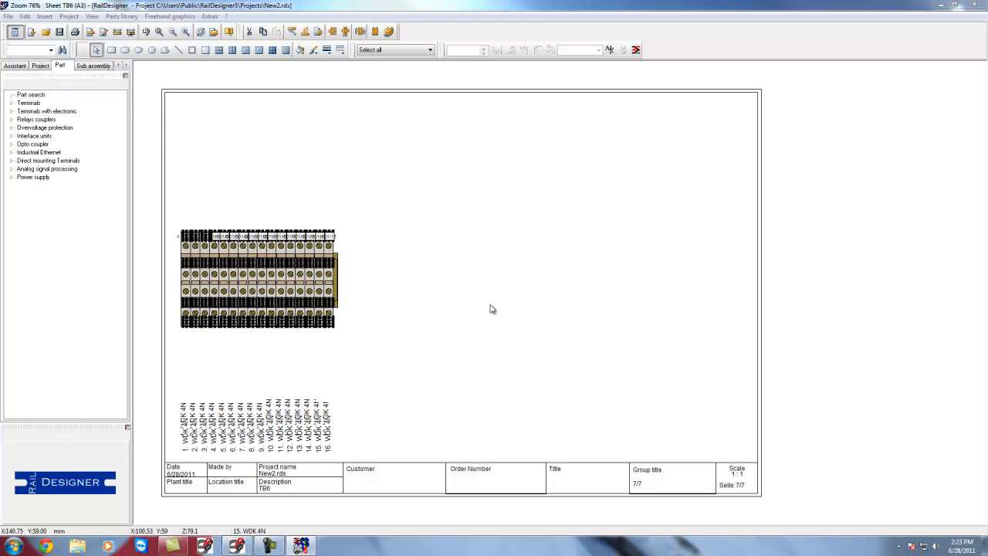
left_click(515, 335)
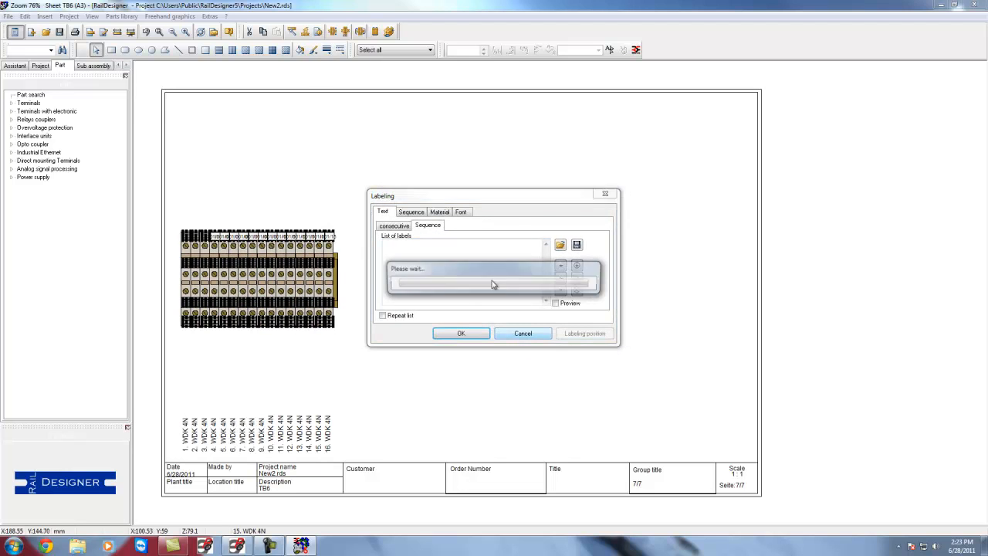
left_click(529, 333)
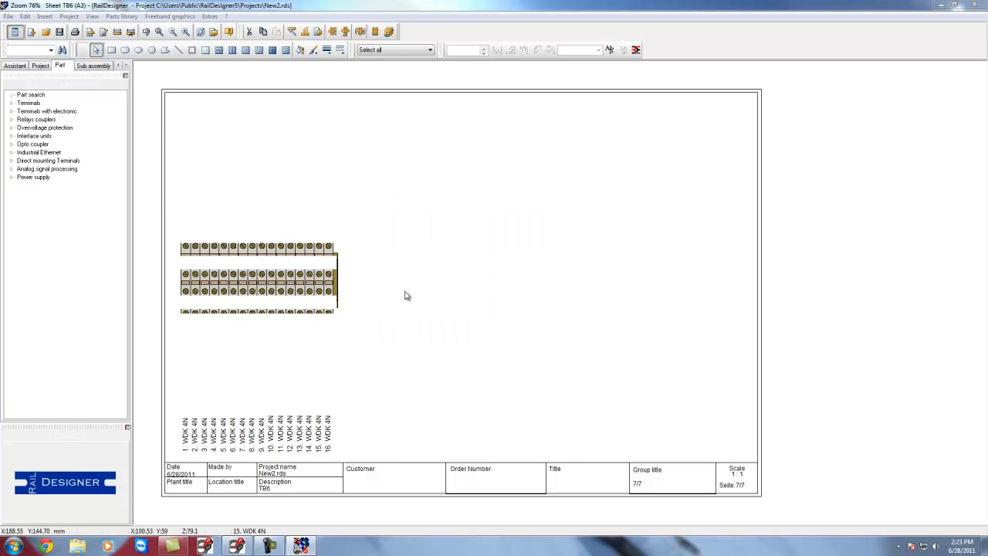
Step: Display the TB6 strip in 3D with High graphical view and labeling hidden, inspect it from its end, and close the 3D view
left_click(387, 32)
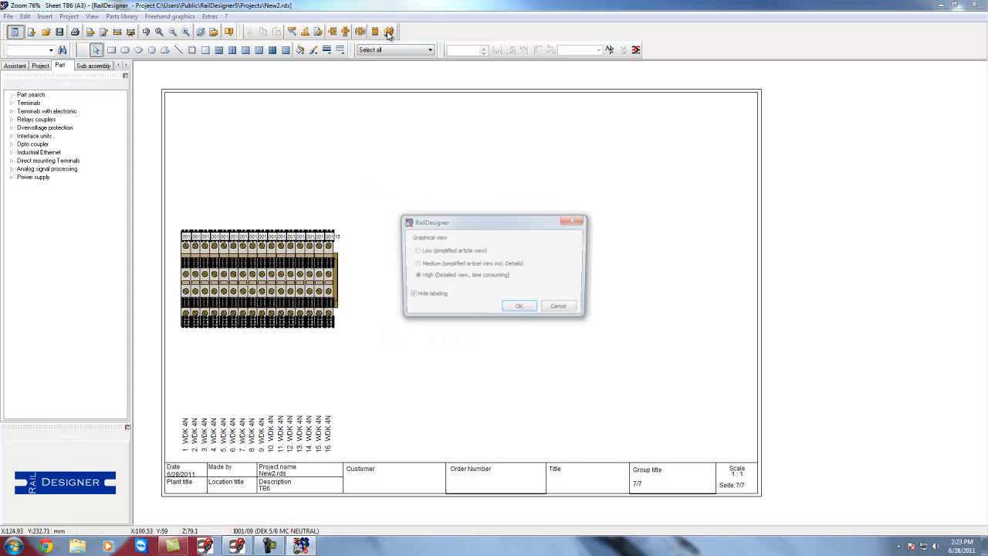
left_click(521, 308)
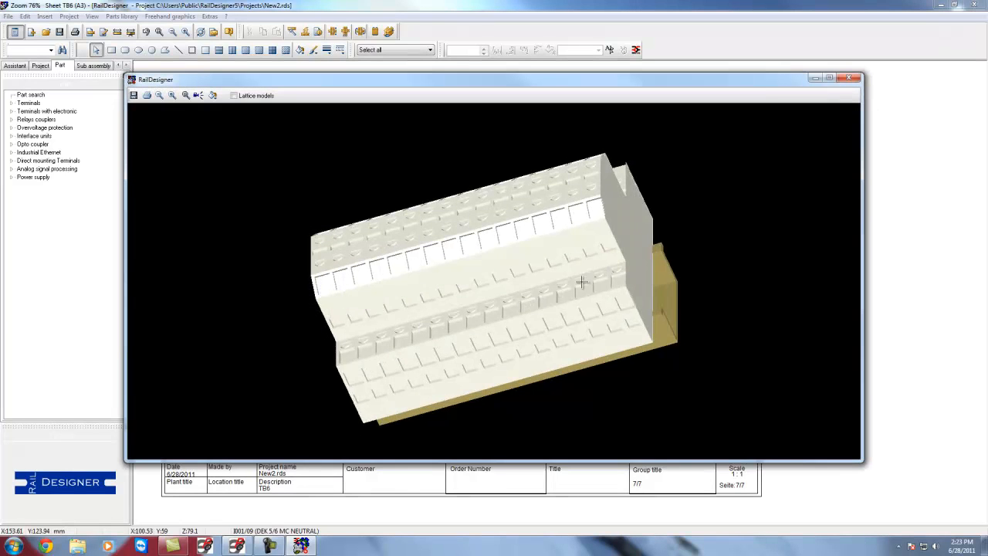
left_click_drag(582, 282, 258, 345)
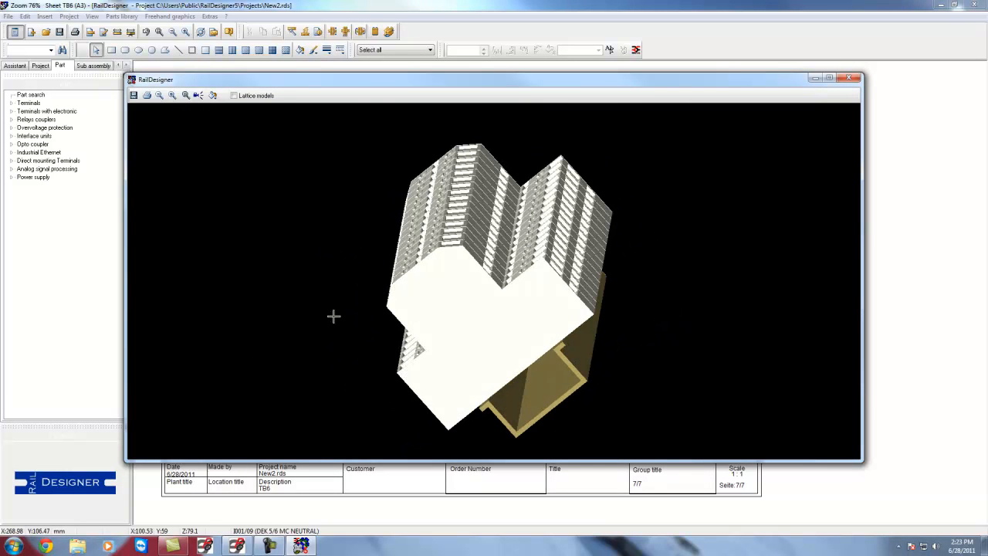
left_click(850, 80)
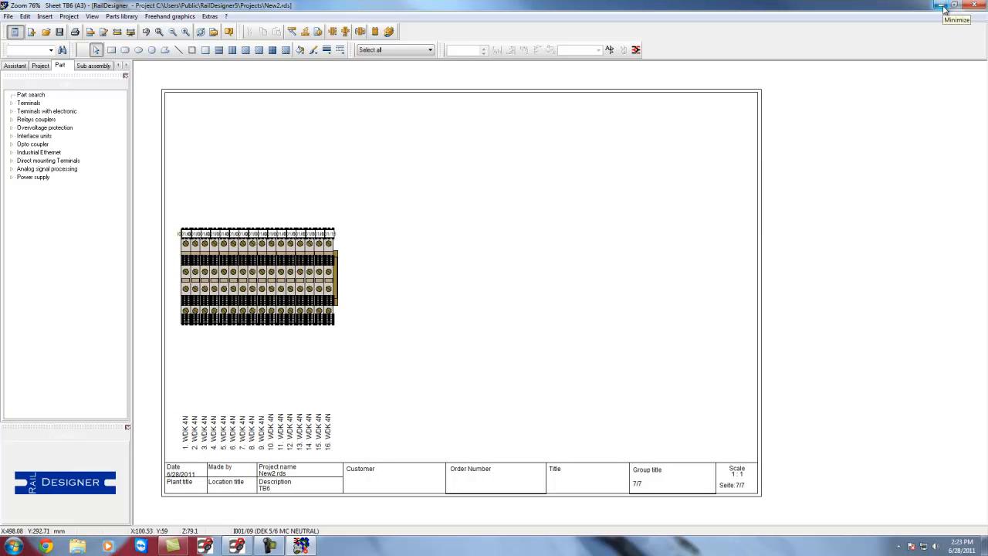
Step: Switch back to EPLAN Electric P8 and open the P8Designer (Weidmüller) import and export choices
left_click(939, 5)
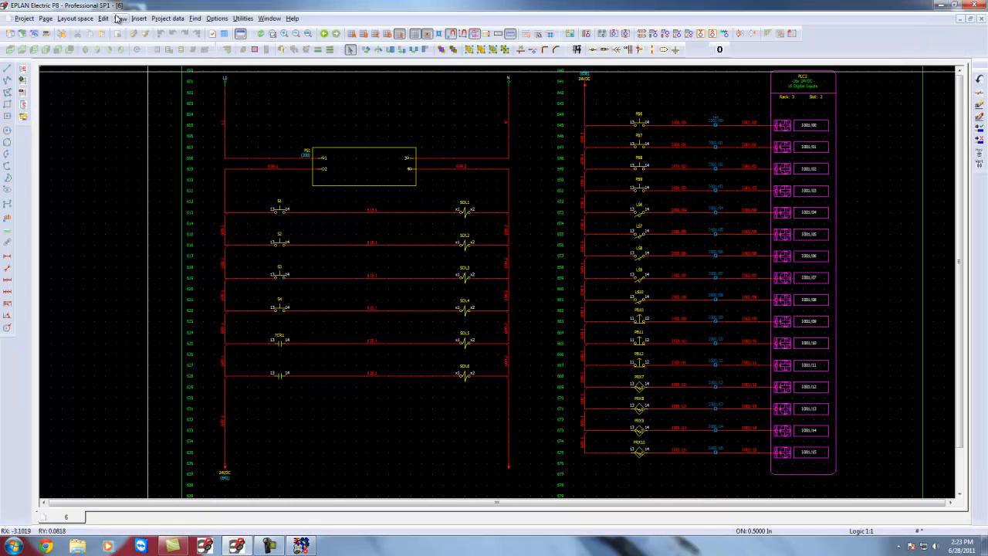
left_click(243, 18)
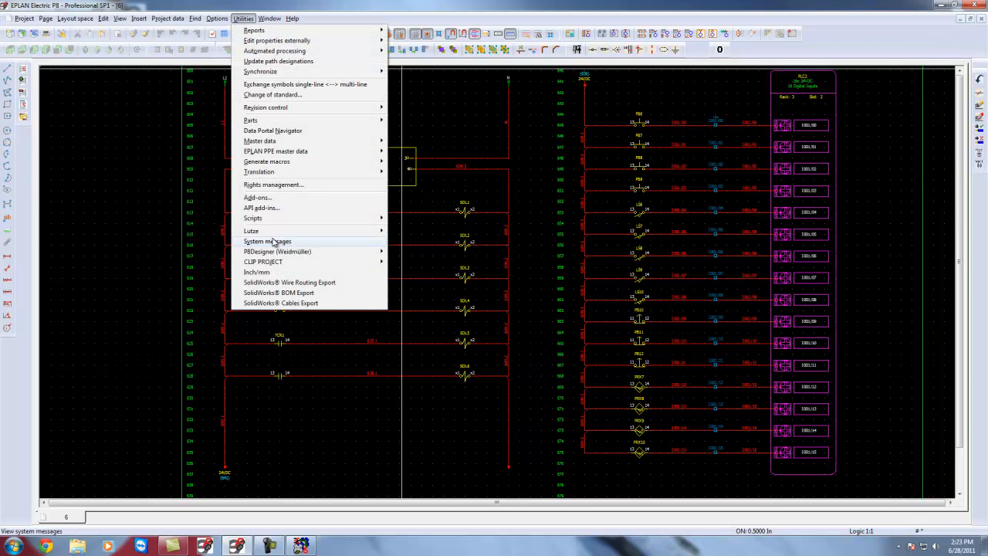
mouse_move(326, 253)
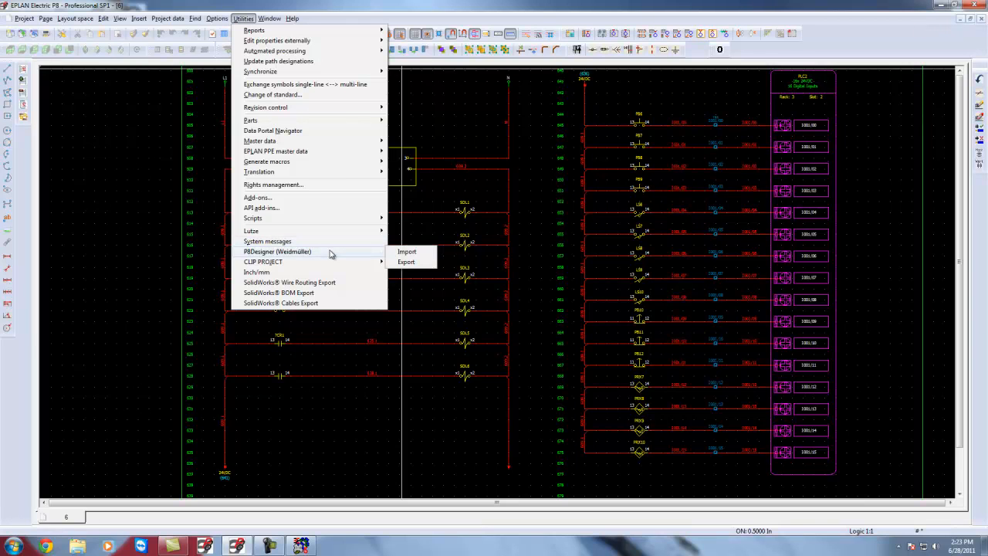